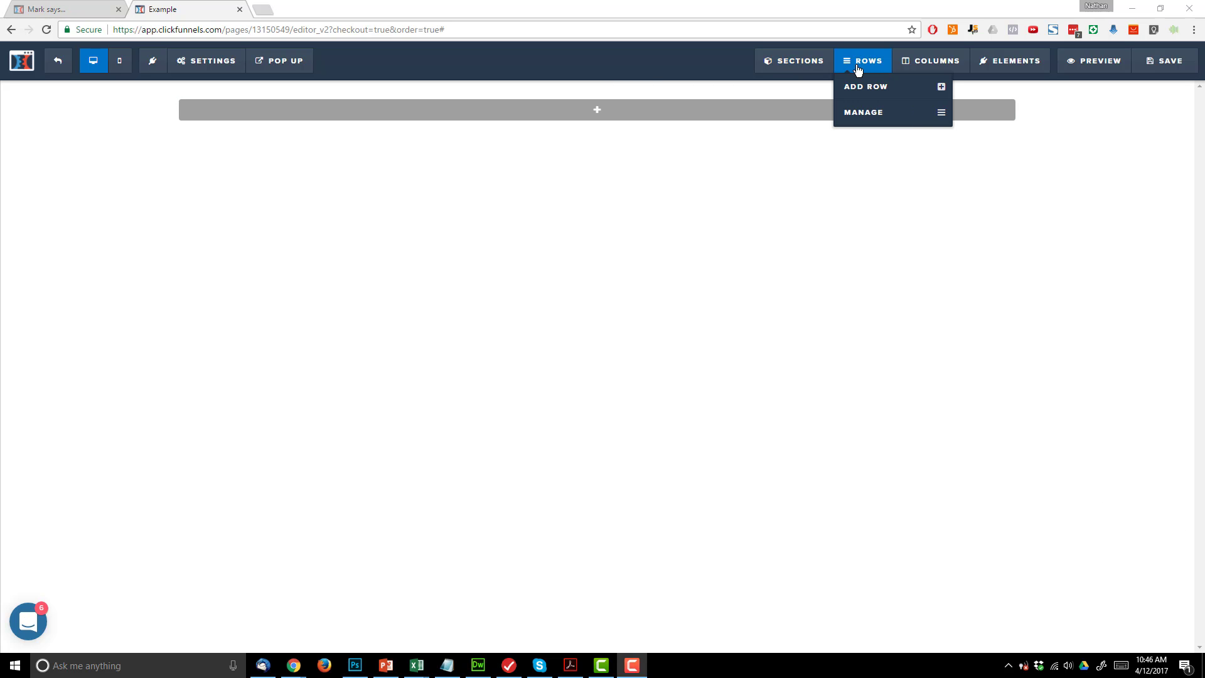
Step: Add a full-width section to the empty page and open its settings
mouse_move(1023, 58)
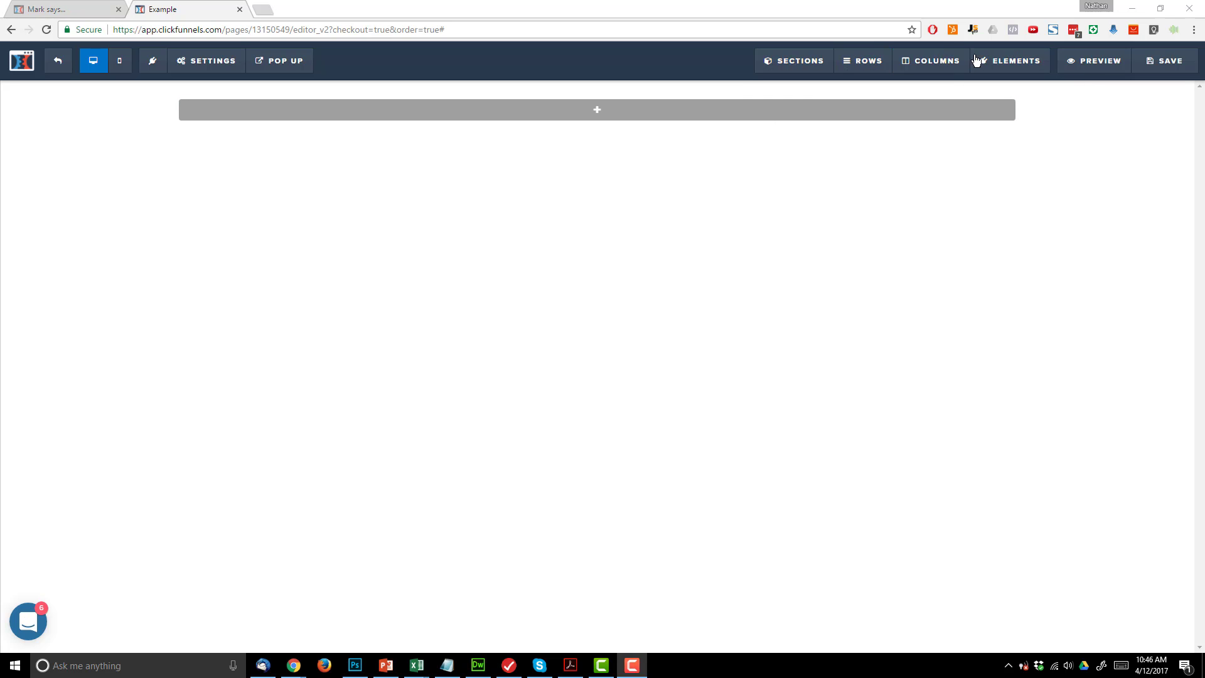
mouse_move(771, 91)
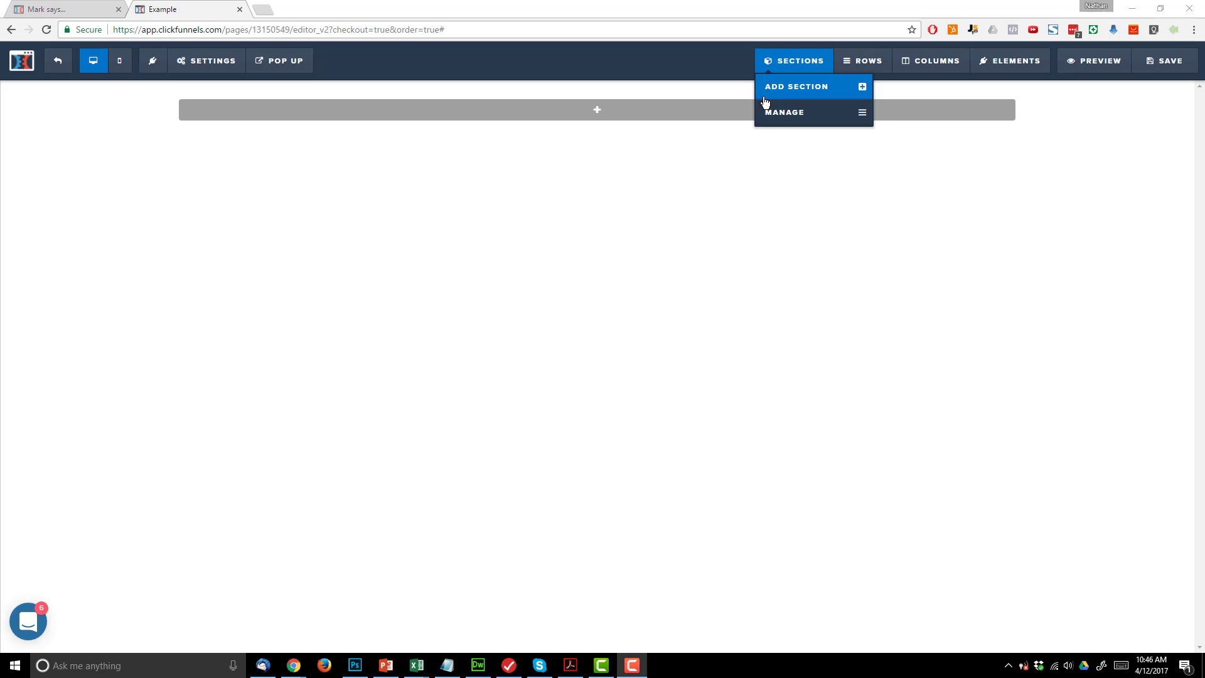
mouse_move(880, 66)
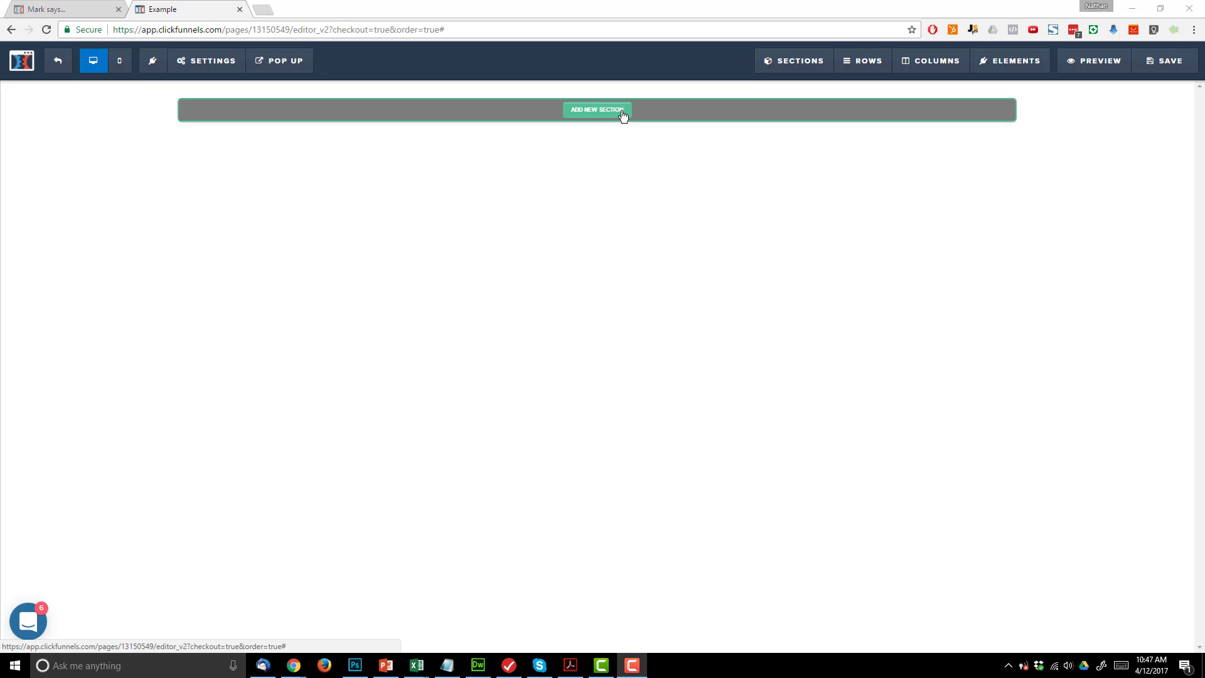
left_click(788, 63)
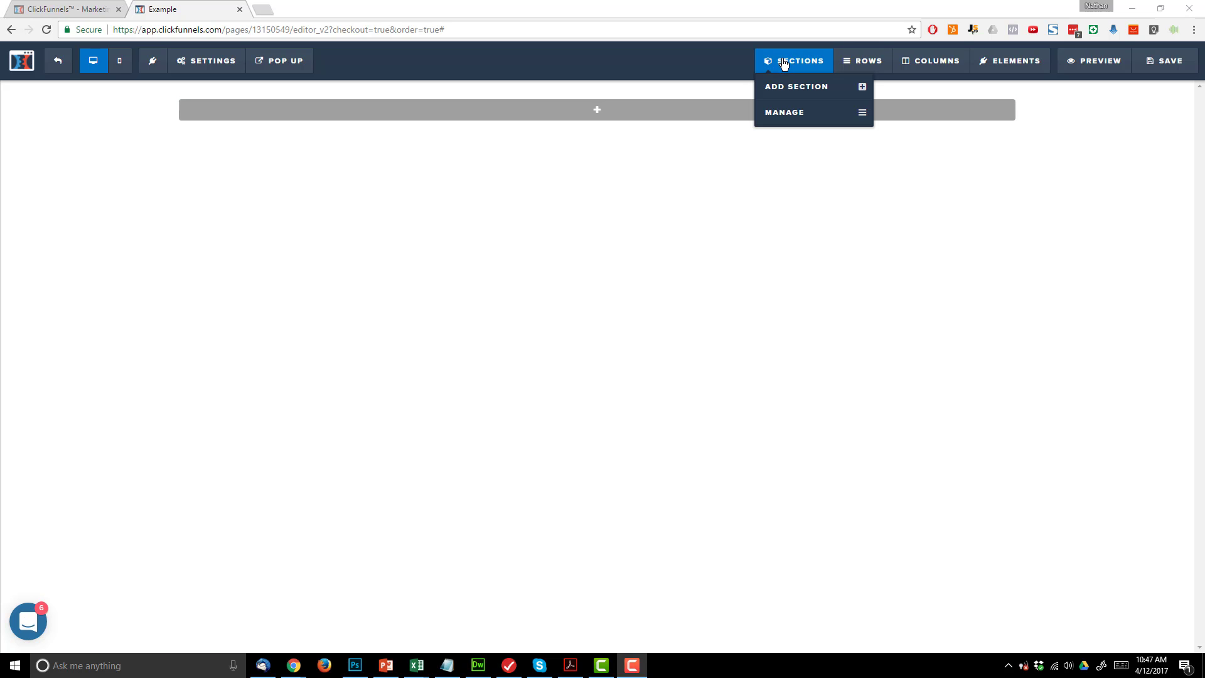
left_click(602, 113)
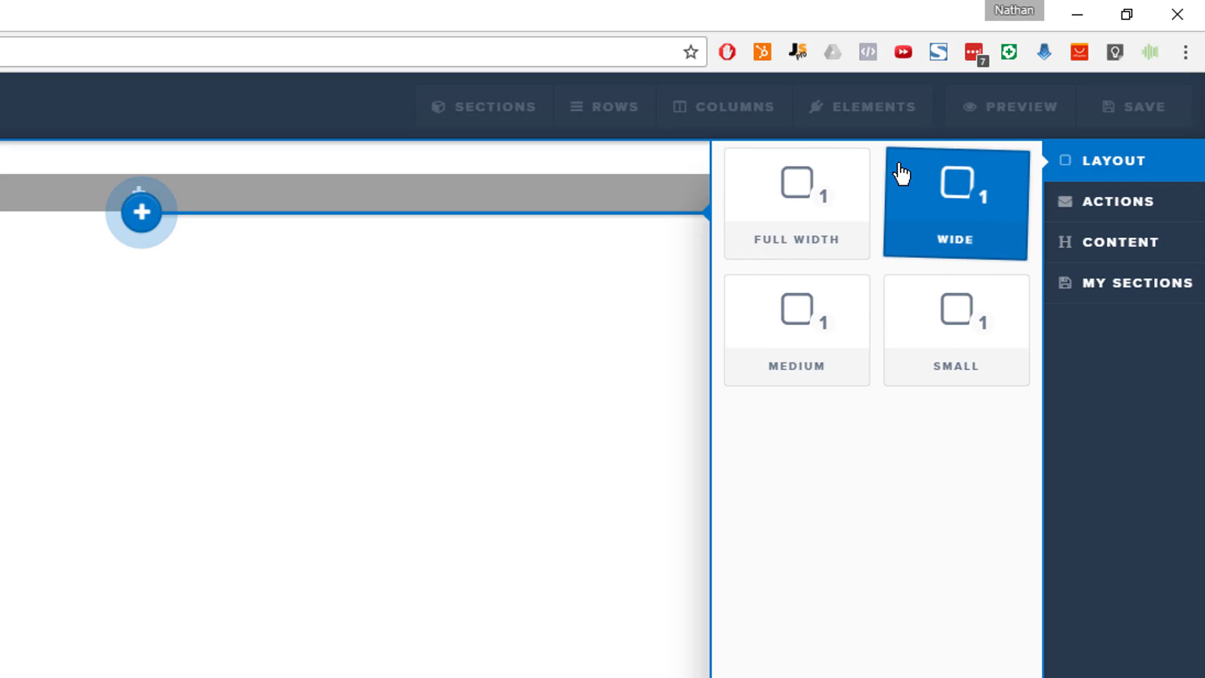
left_click(828, 232)
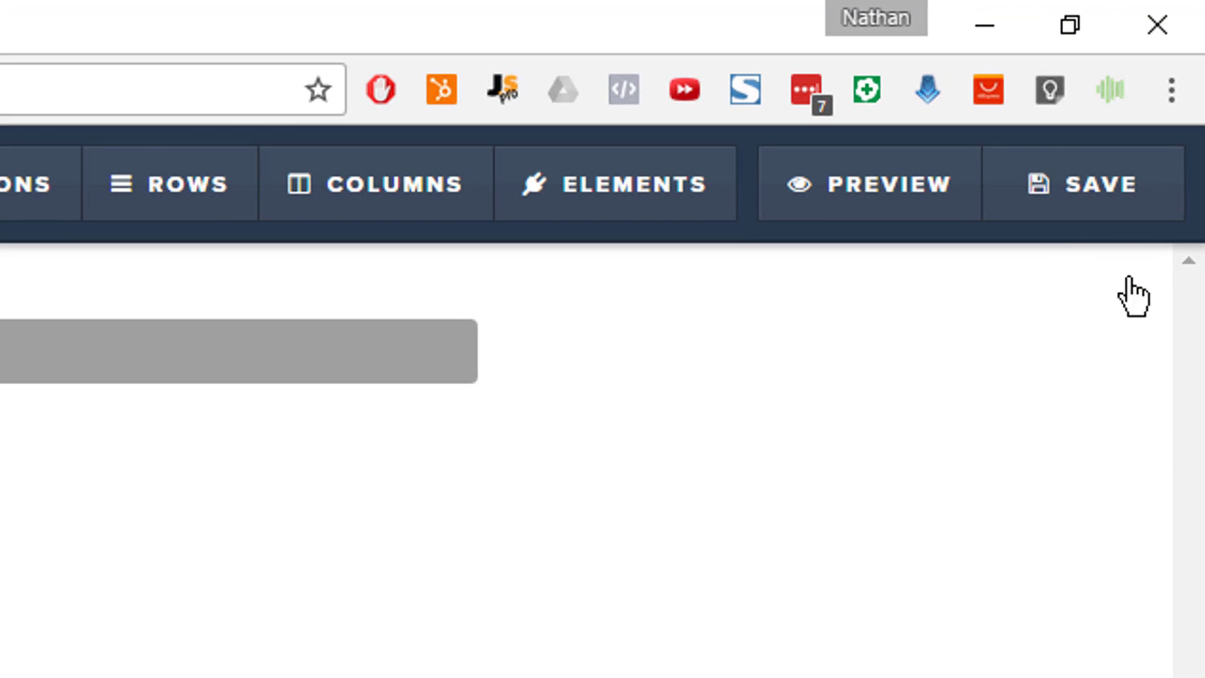
left_click(1134, 271)
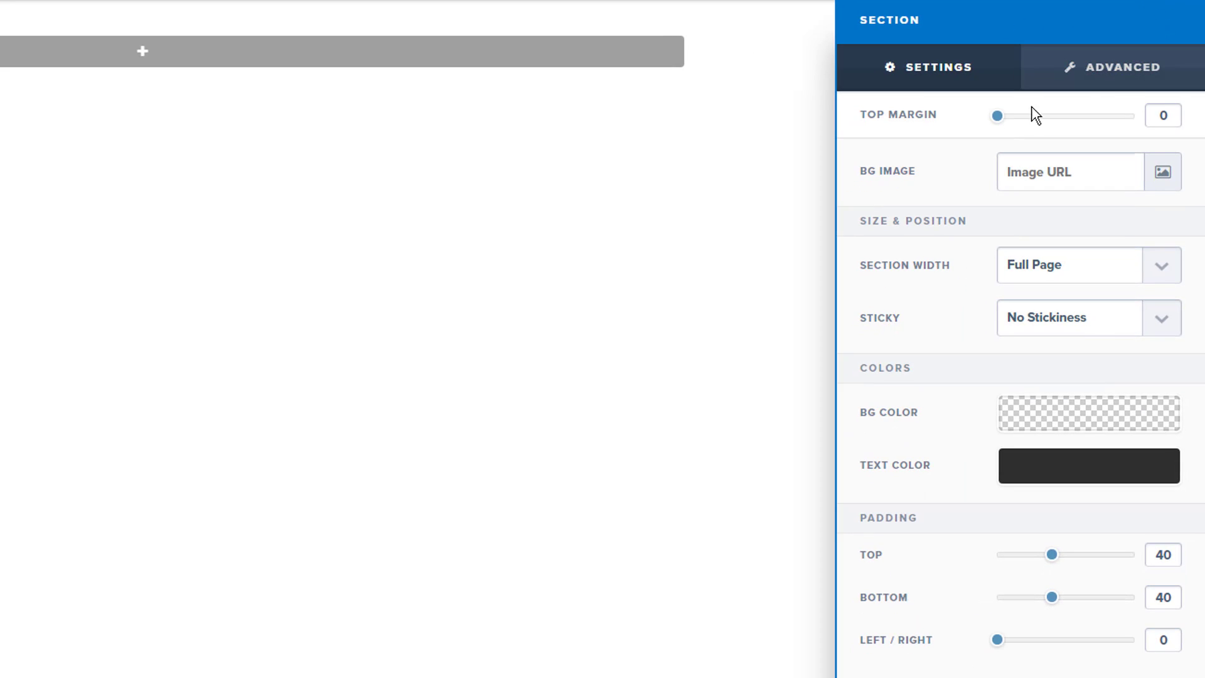
left_click_drag(997, 117, 965, 124)
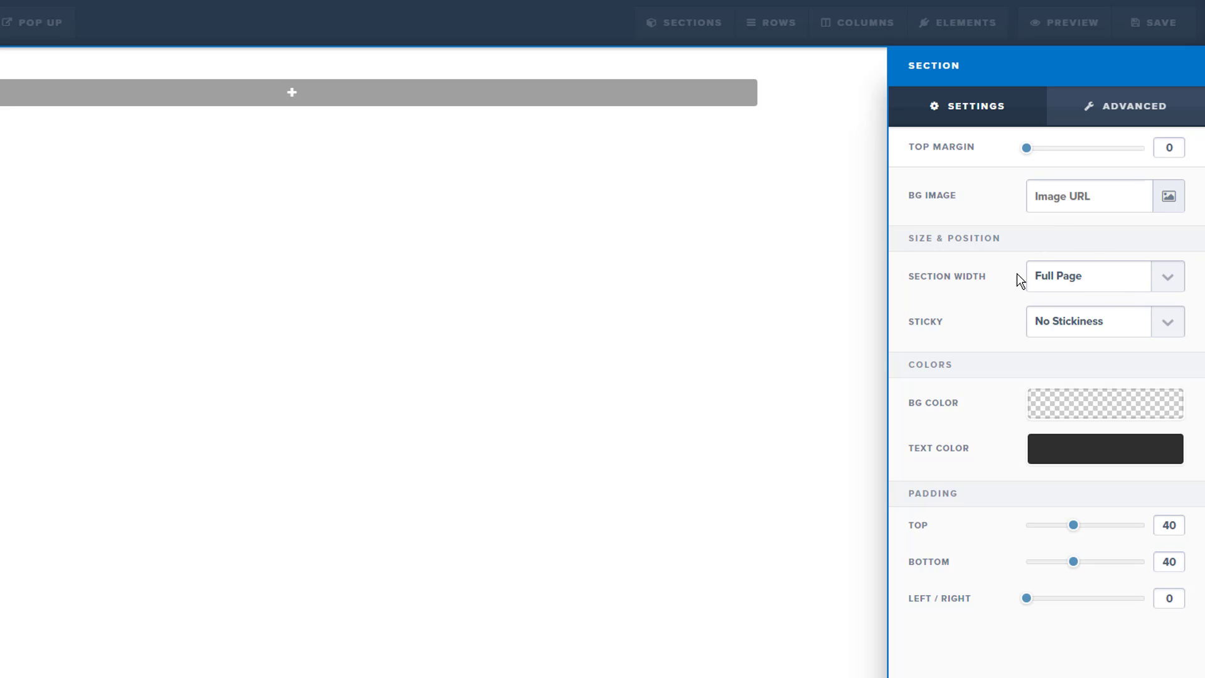
Step: Set the section's width to Wide and look through its sticky options
left_click(1043, 279)
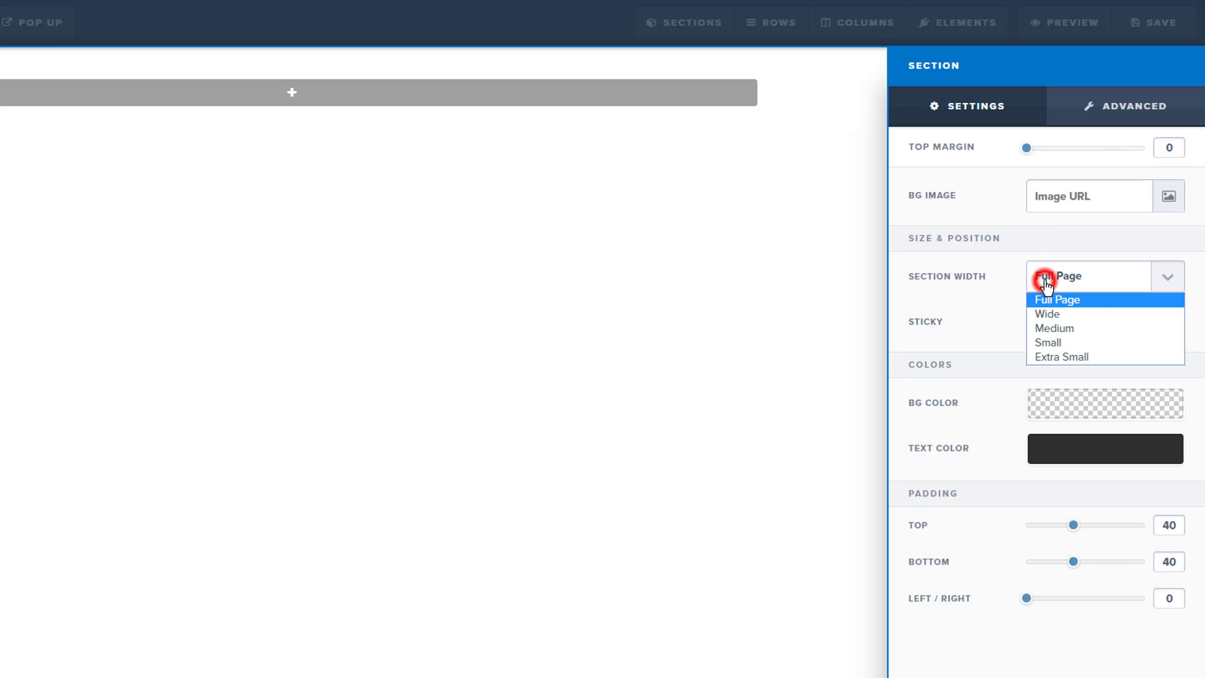
left_click(1061, 313)
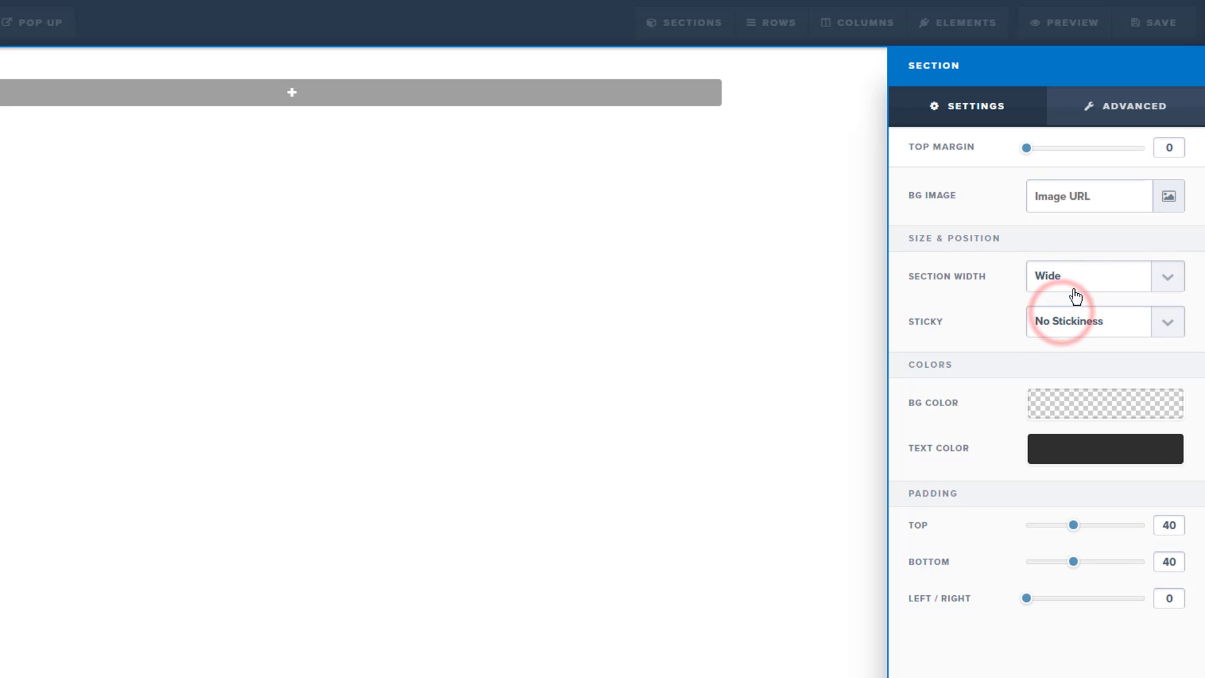
left_click(1044, 321)
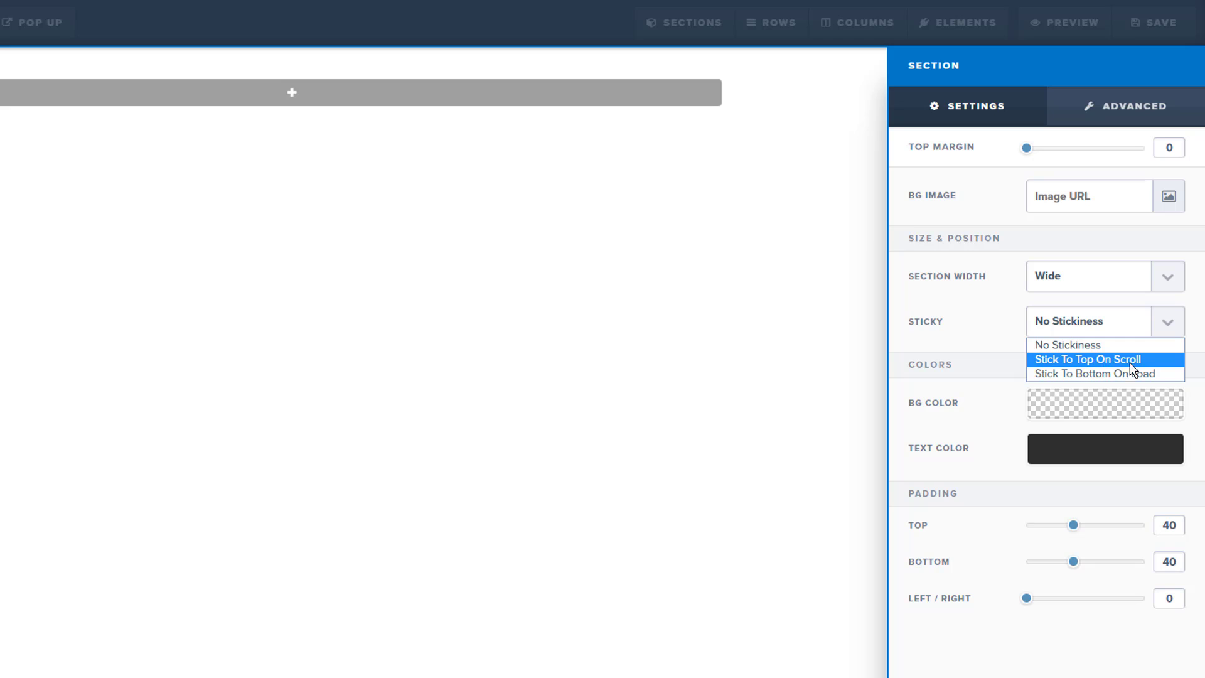
left_click(966, 310)
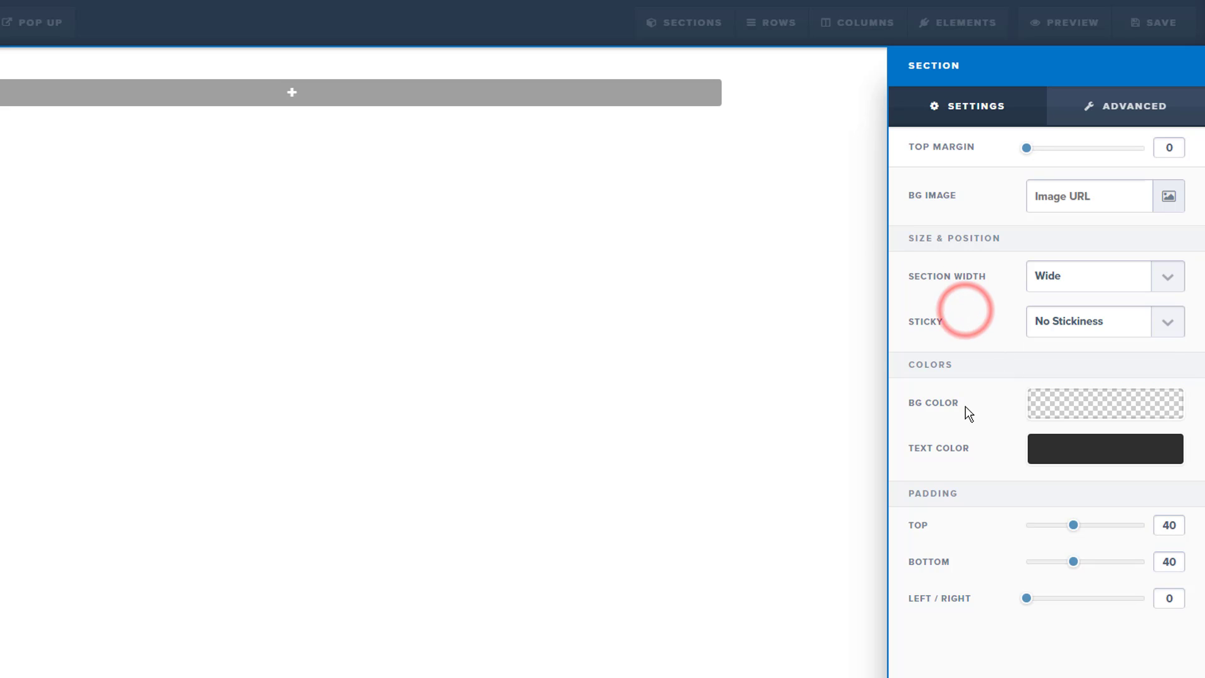
Step: Set the section's background color to the dark purple #201652
left_click(1074, 406)
left_click(1013, 484)
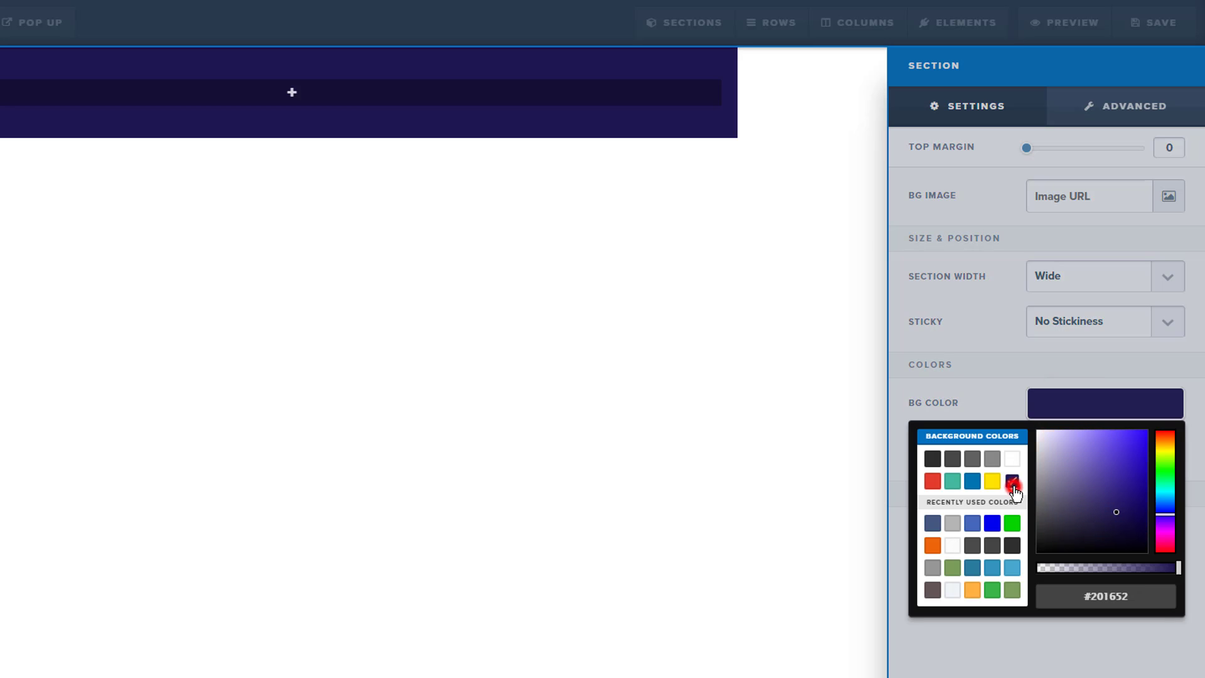
left_click(988, 380)
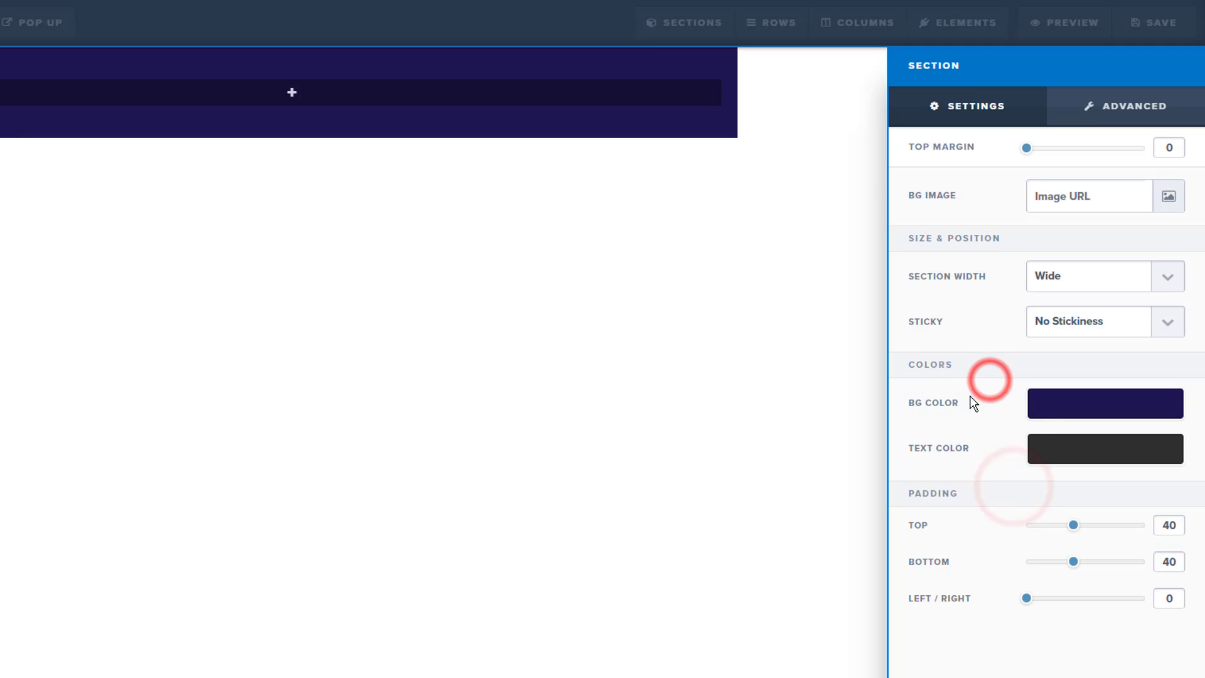
Step: Try the Full Page, Wide, Medium, Small and Extra Small widths on the section, and return it to Full Page
left_click(1099, 280)
left_click(1092, 300)
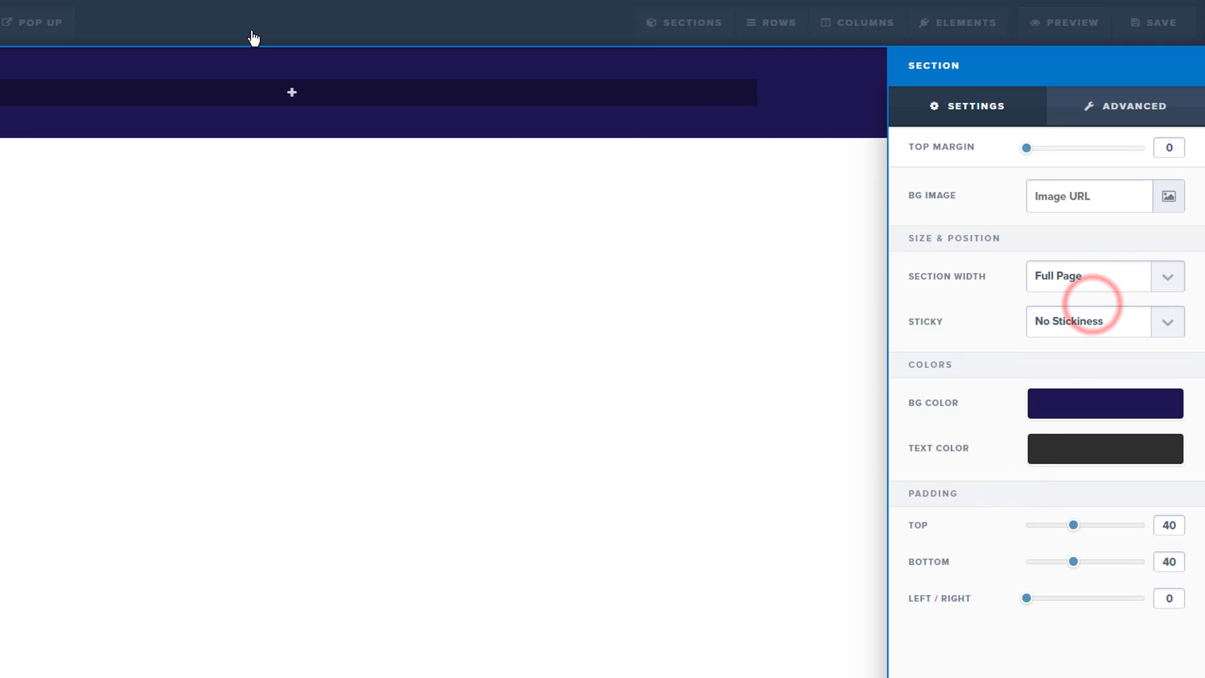
left_click(1089, 279)
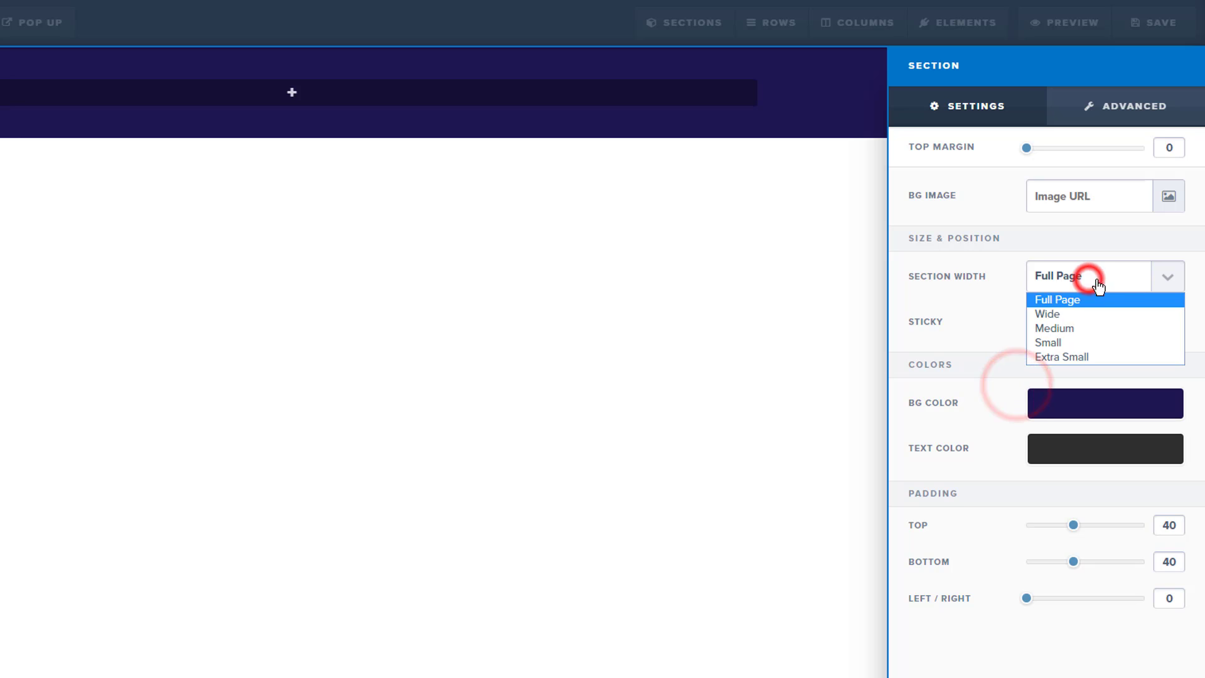
left_click(1086, 320)
left_click(1095, 280)
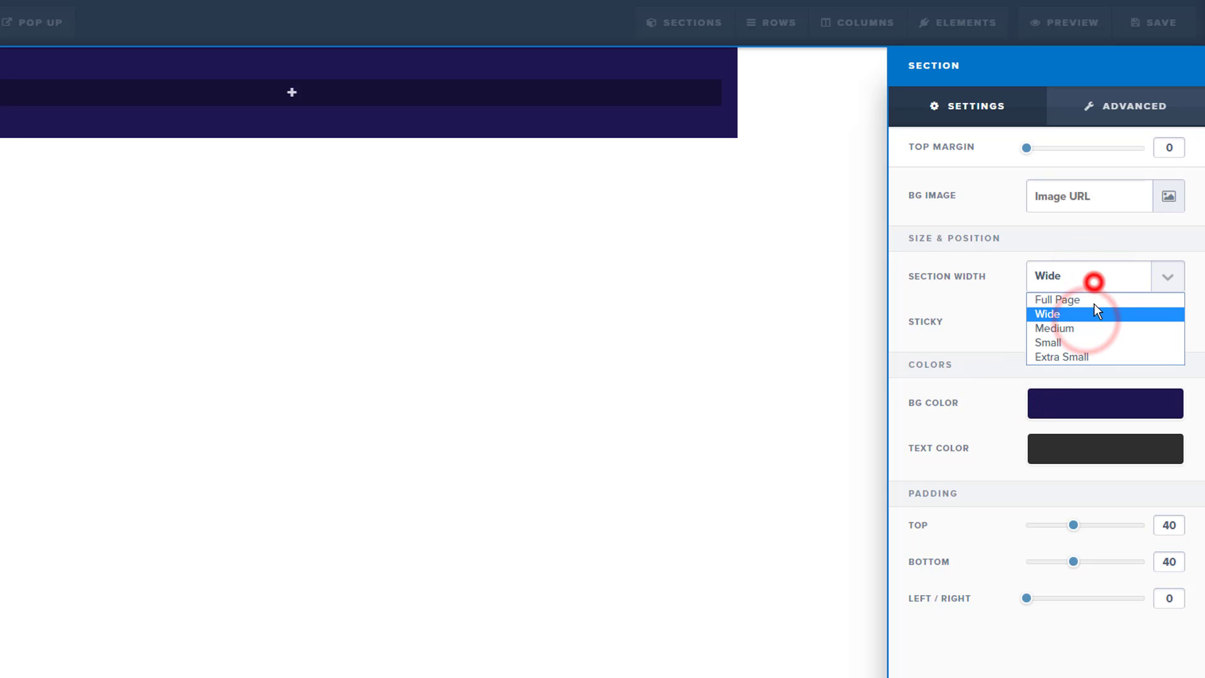
left_click(1090, 330)
left_click(1107, 279)
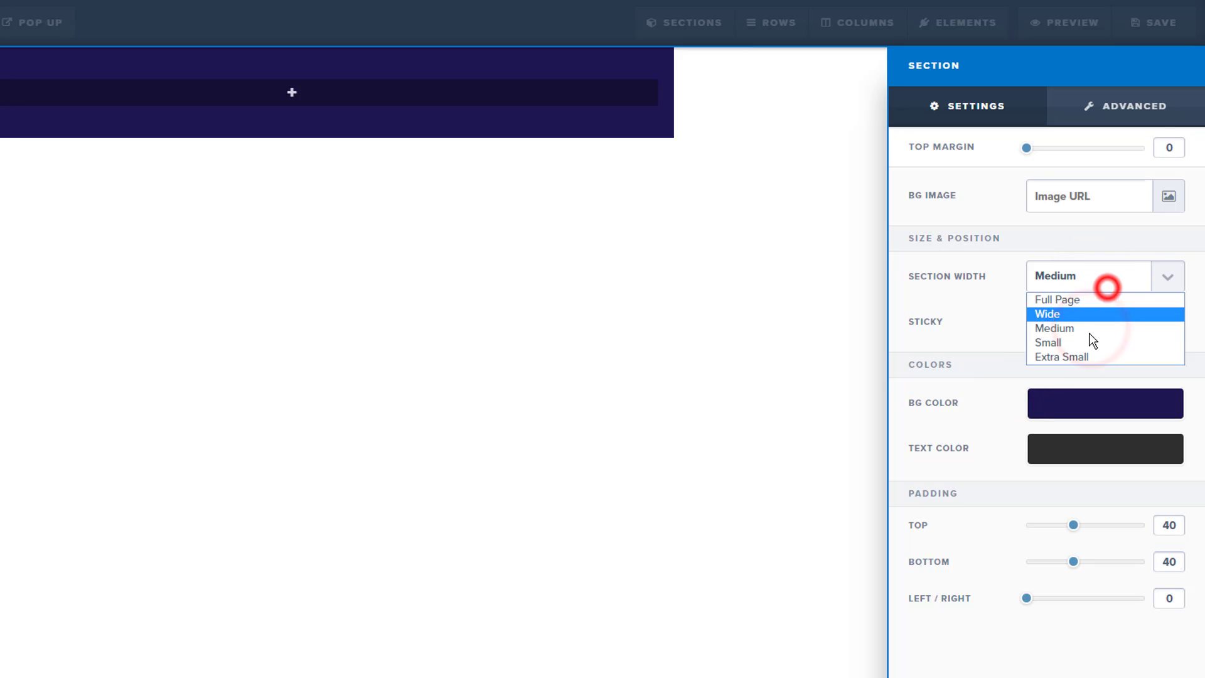
left_click(1087, 342)
left_click(1104, 279)
left_click(1086, 356)
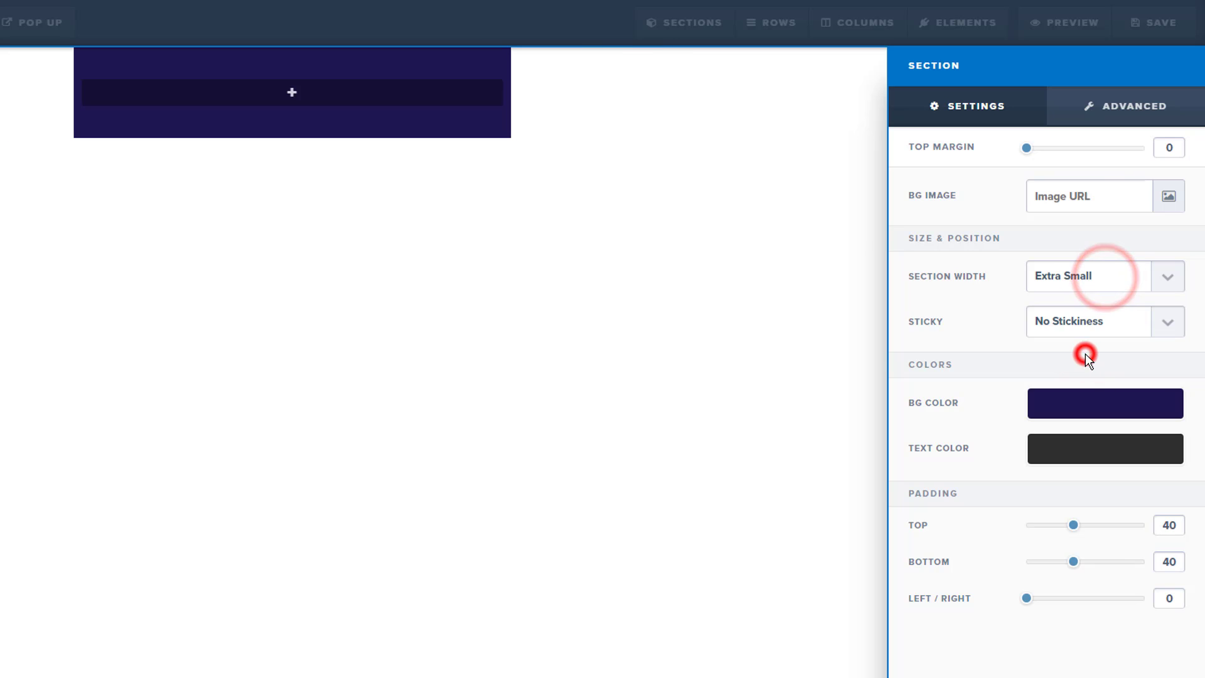
left_click(1110, 277)
left_click(1105, 297)
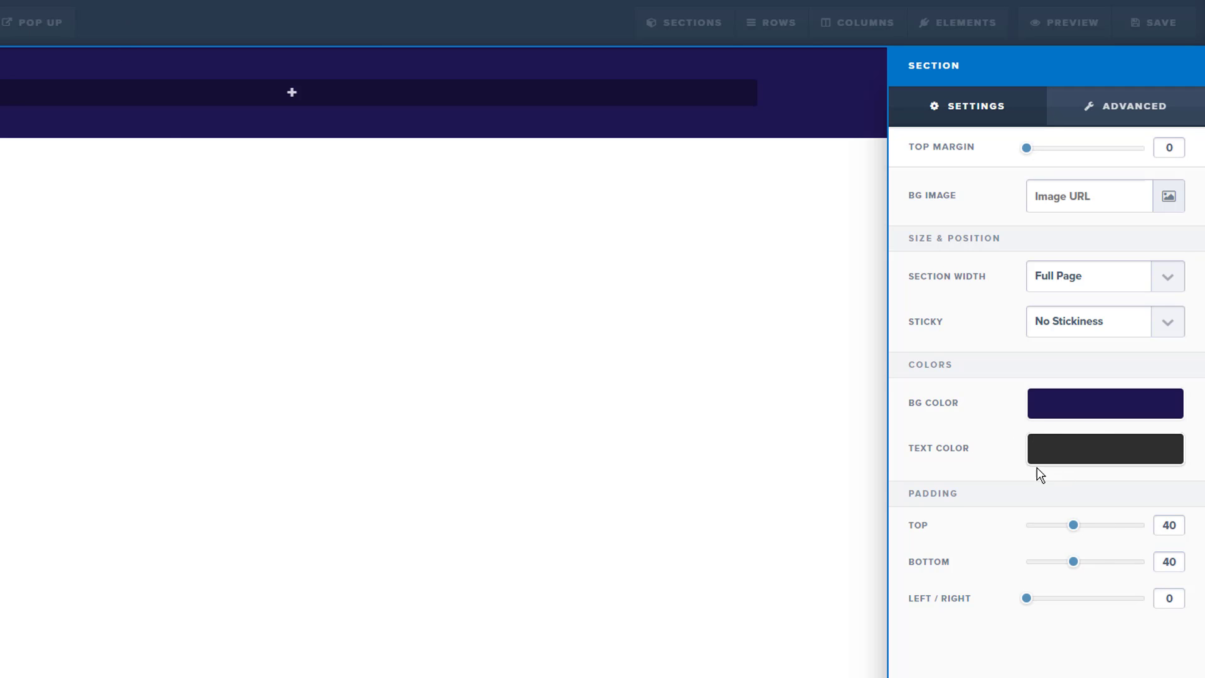
Step: Set the section's top and bottom padding to 15 each
left_click(1068, 532)
left_click_drag(1068, 532, 1079, 565)
mouse_move(1049, 526)
left_mouse_down()
mouse_move(1095, 537)
mouse_move(1047, 527)
left_mouse_up()
left_click_drag(1078, 562, 1046, 563)
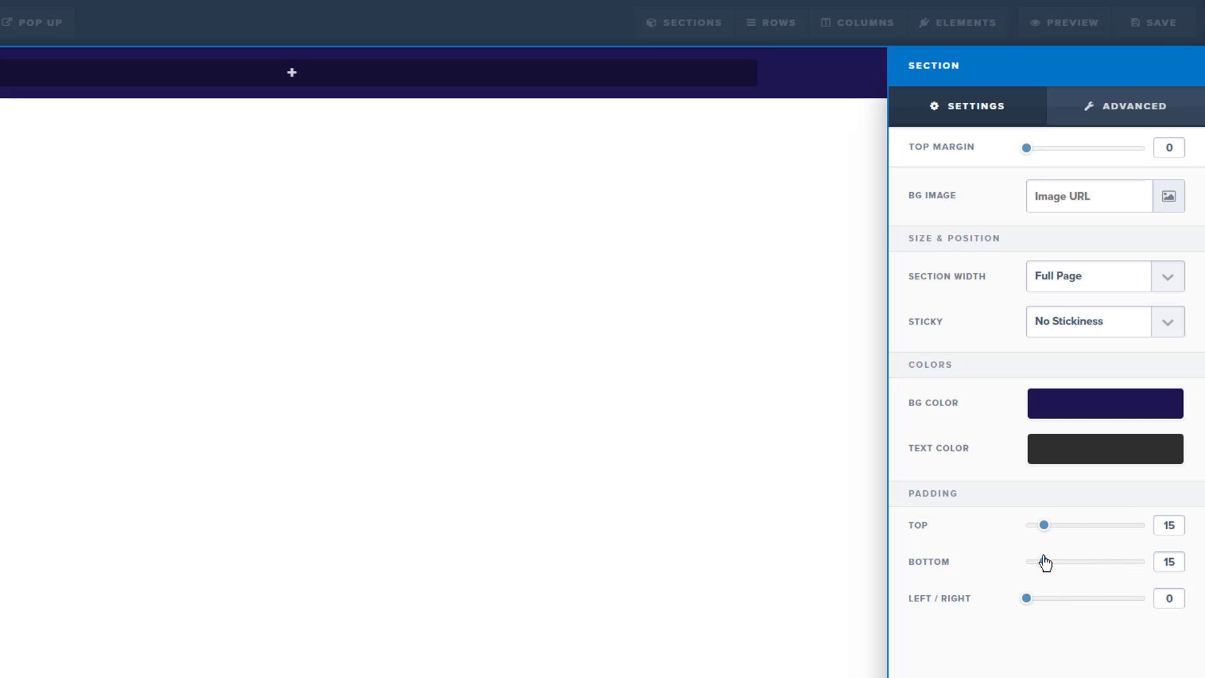
left_click(1027, 602)
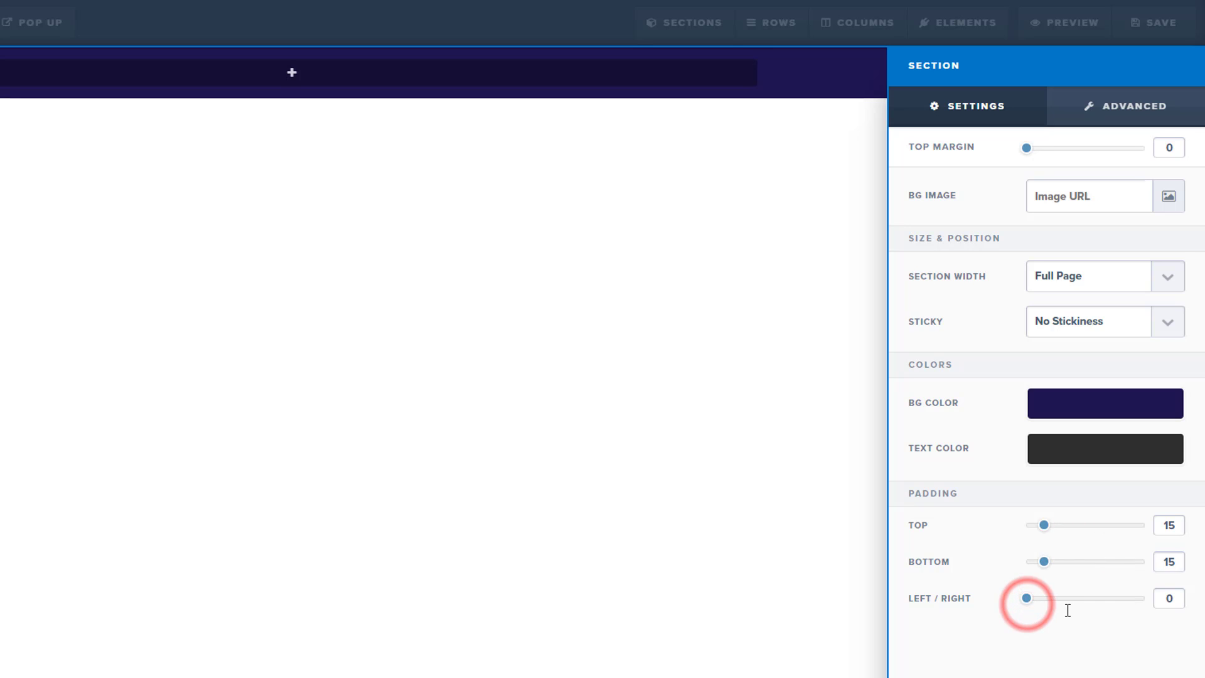
mouse_move(1028, 599)
left_mouse_down()
mouse_move(1050, 597)
mouse_move(1030, 598)
left_mouse_up()
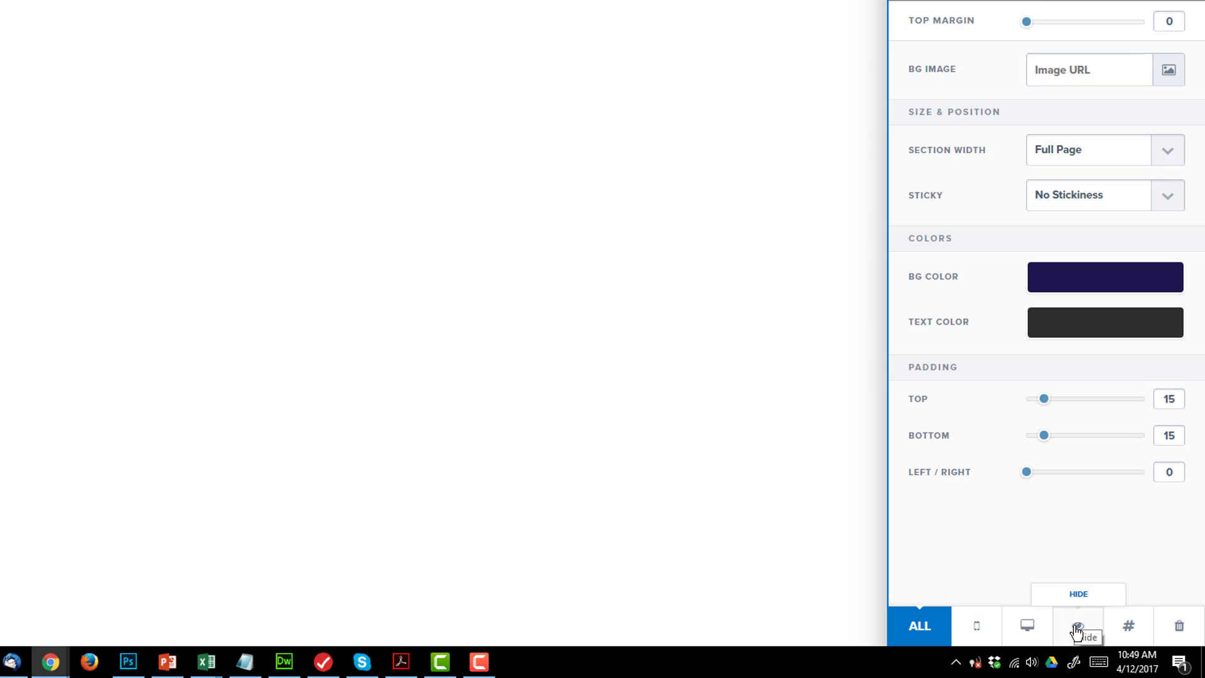
Step: View the section's CSS title and ID selector, and reopen the section's settings
left_click(1130, 628)
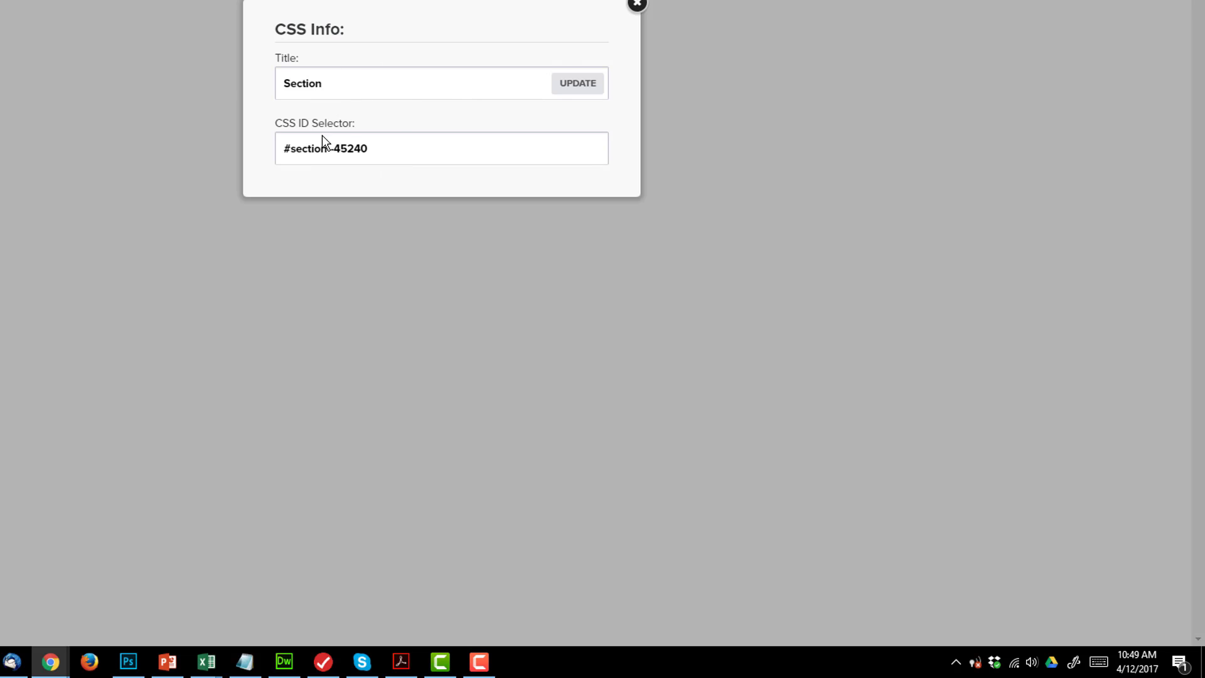
left_click(638, 6)
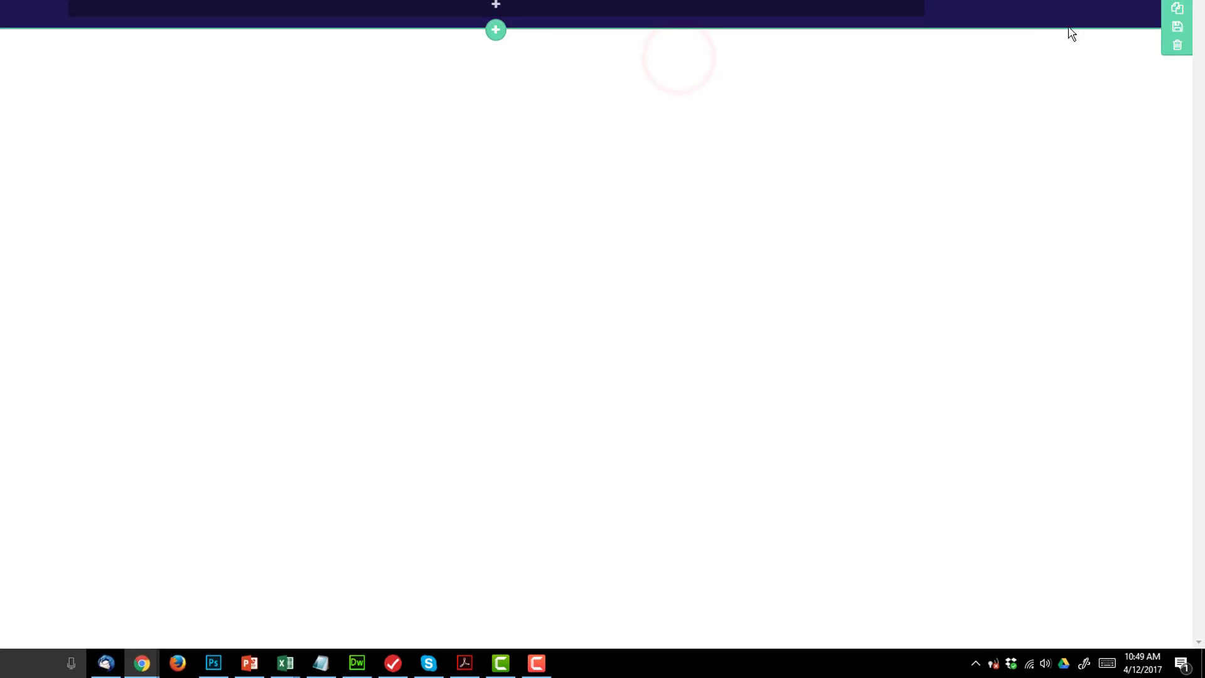
left_click(1180, 91)
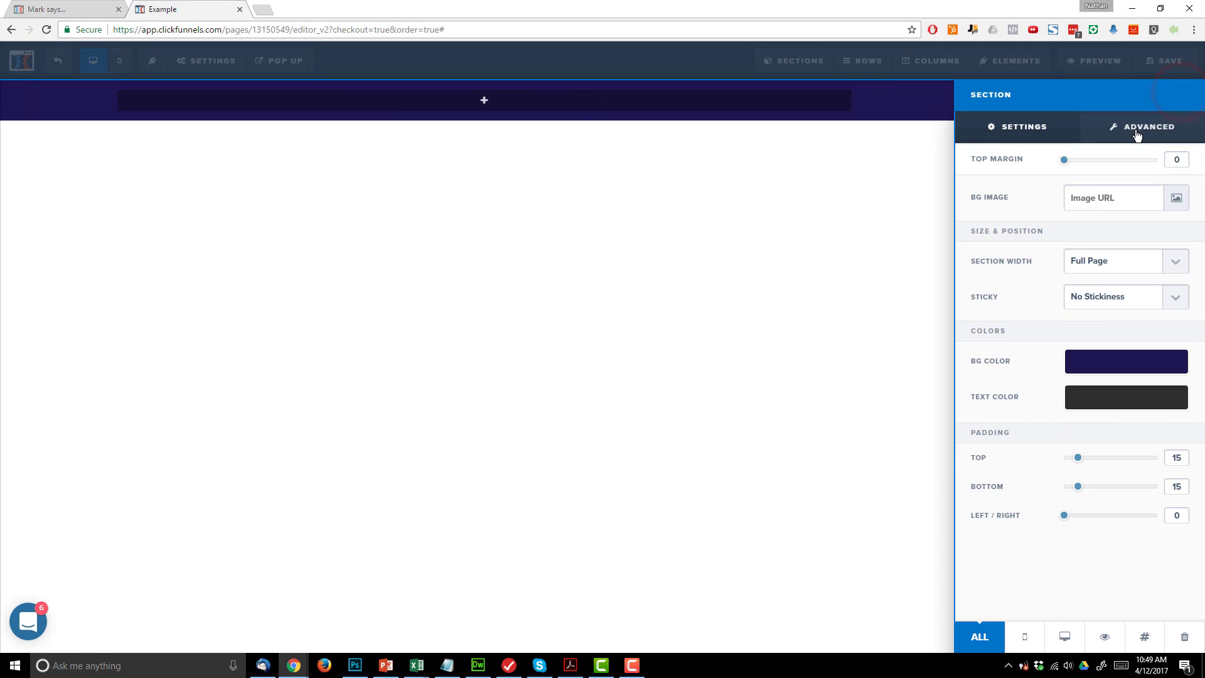
Step: Give the section a 10px corner radius on all edges
left_click(1137, 133)
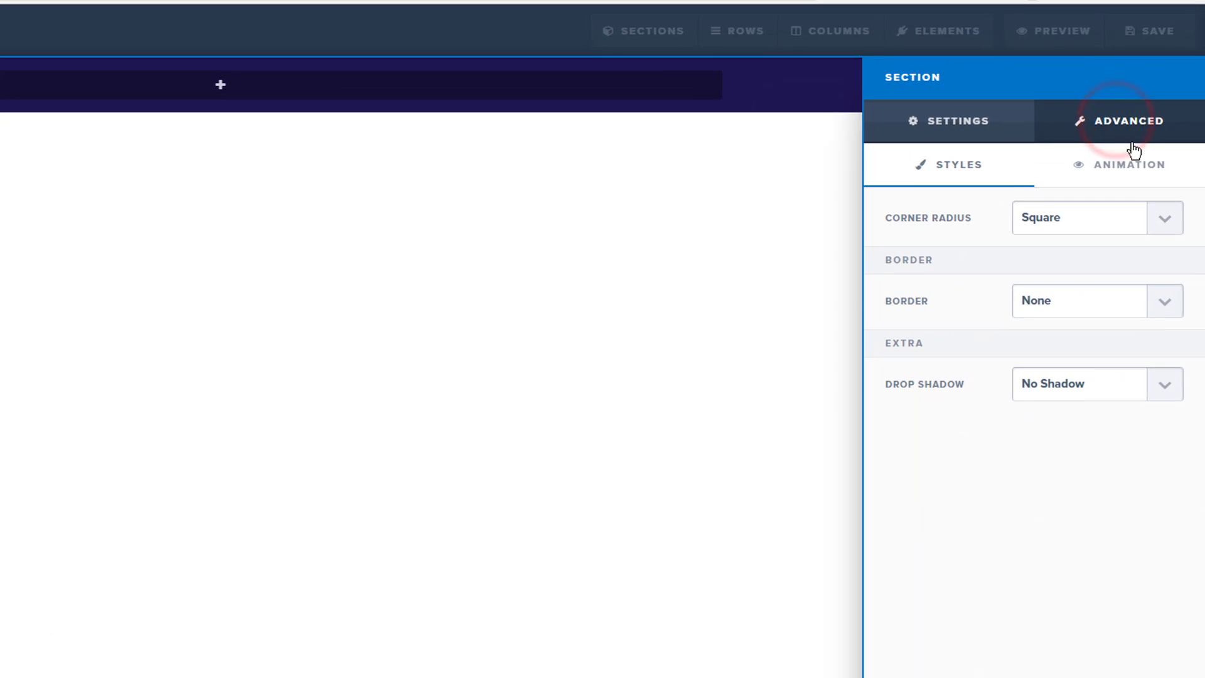
left_click(1093, 217)
left_click(1068, 272)
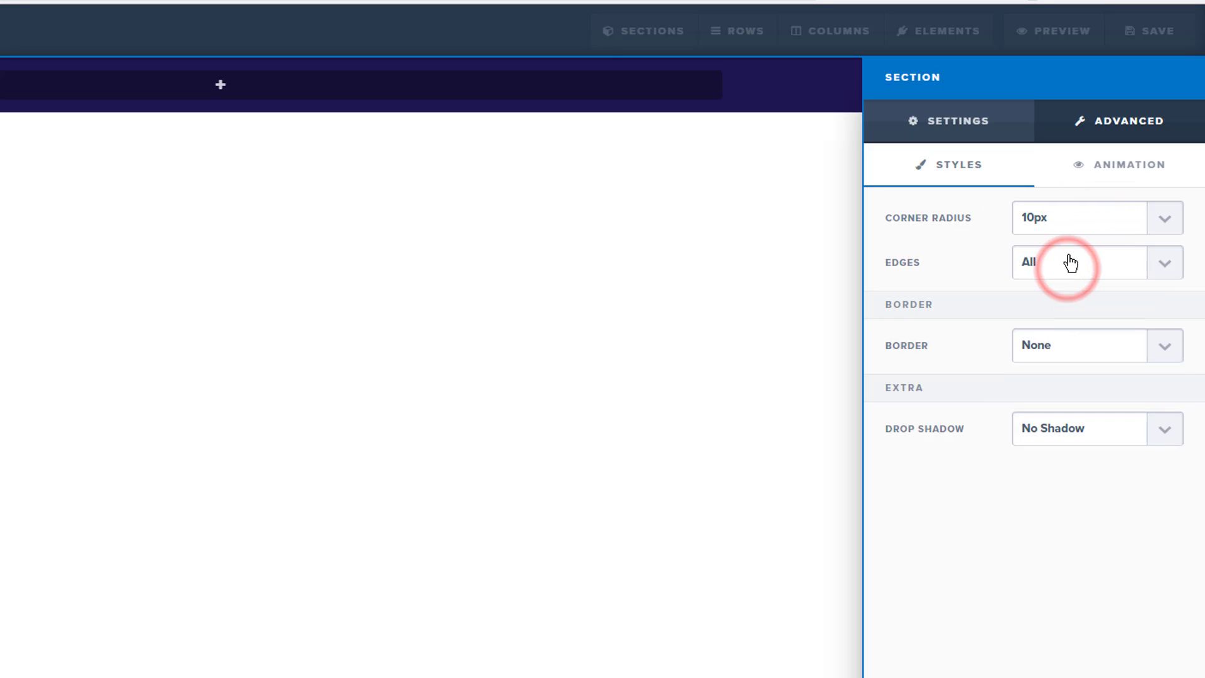
left_click(1082, 225)
left_click(1075, 263)
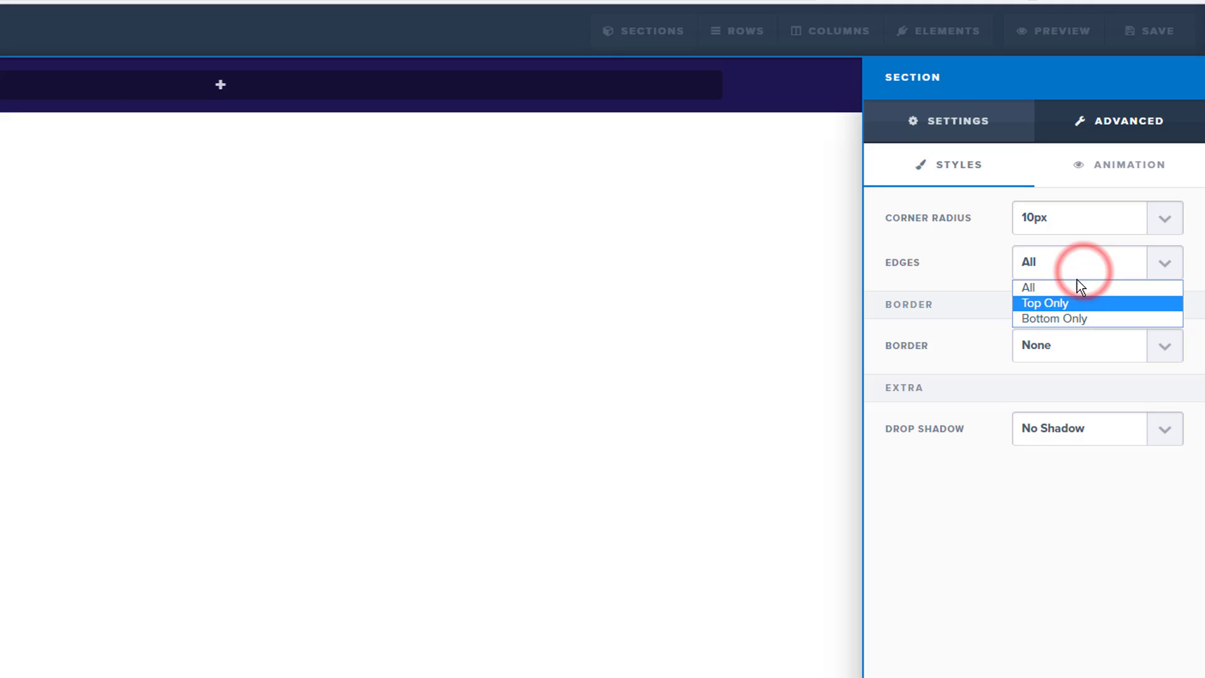
left_click(974, 266)
Step: Look at the section's border setting and apply a 40% drop shadow to the section
left_click(1088, 349)
left_click(1087, 346)
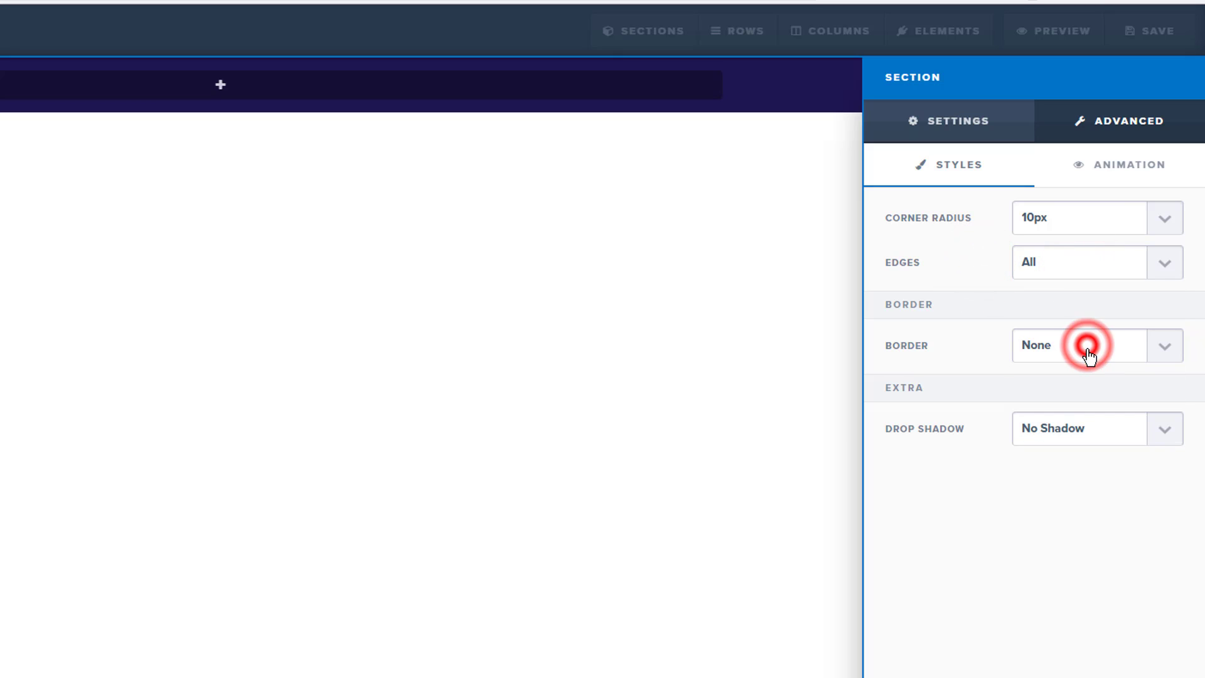
left_click(1106, 431)
left_click(1085, 531)
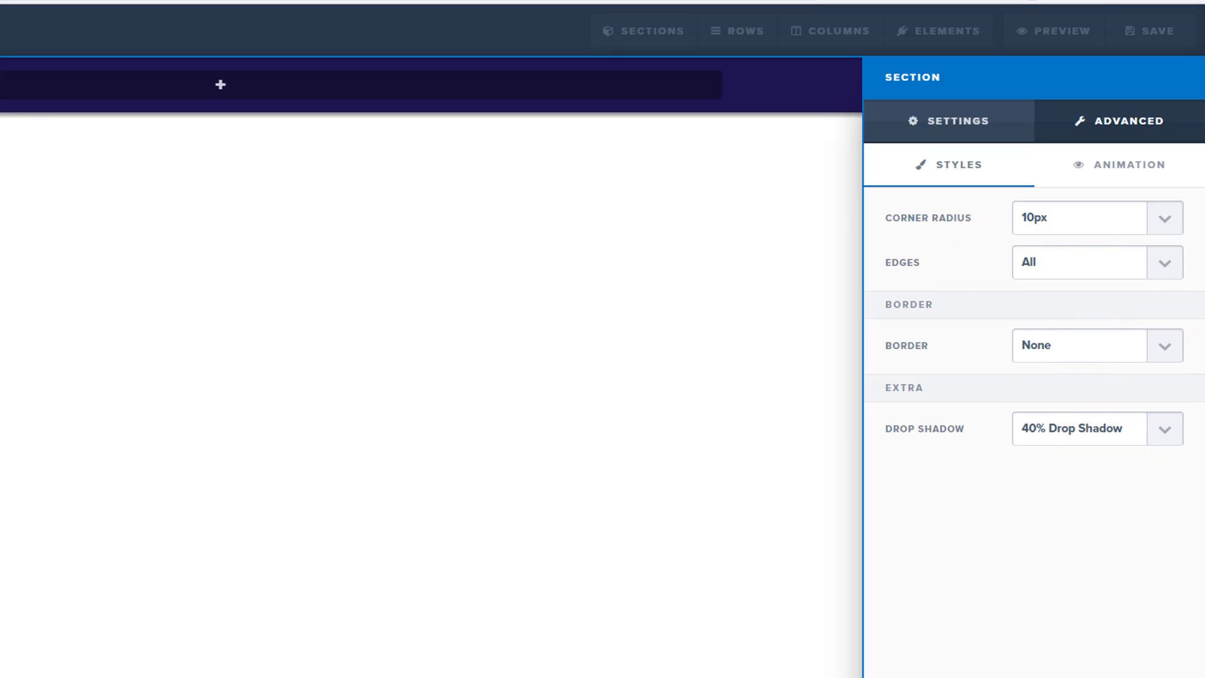
Step: Set the section's timed delay animation to Fade In
left_click(1118, 167)
left_click(1125, 218)
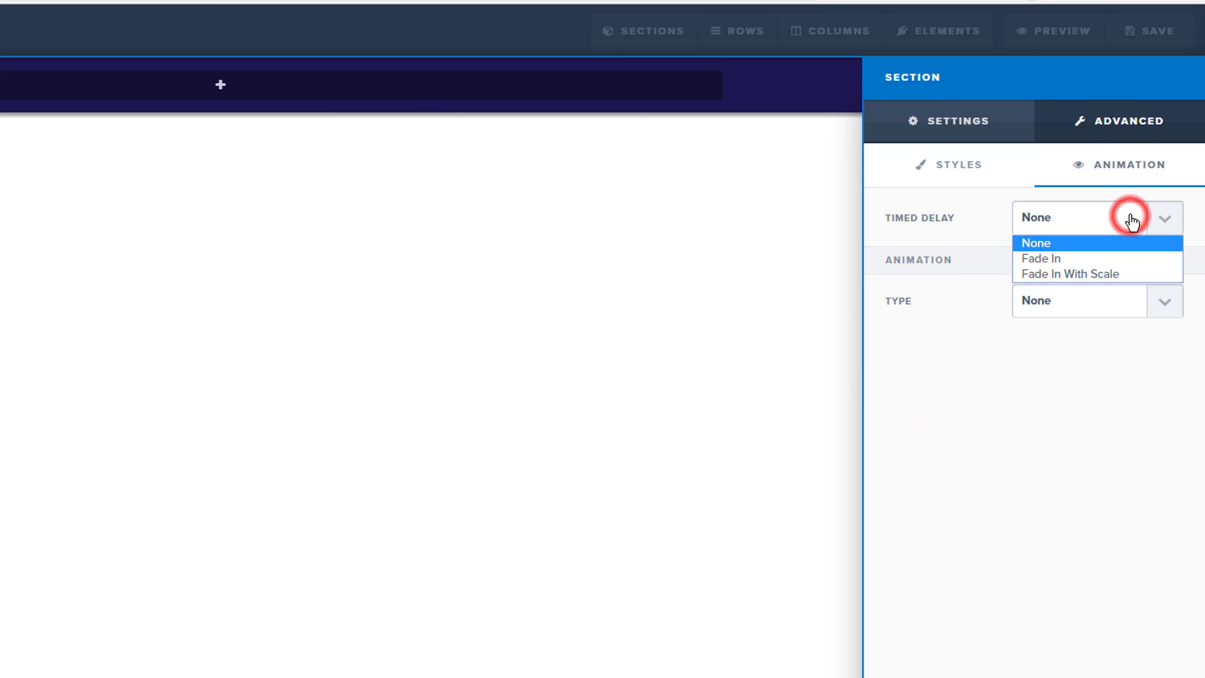
left_click(1124, 260)
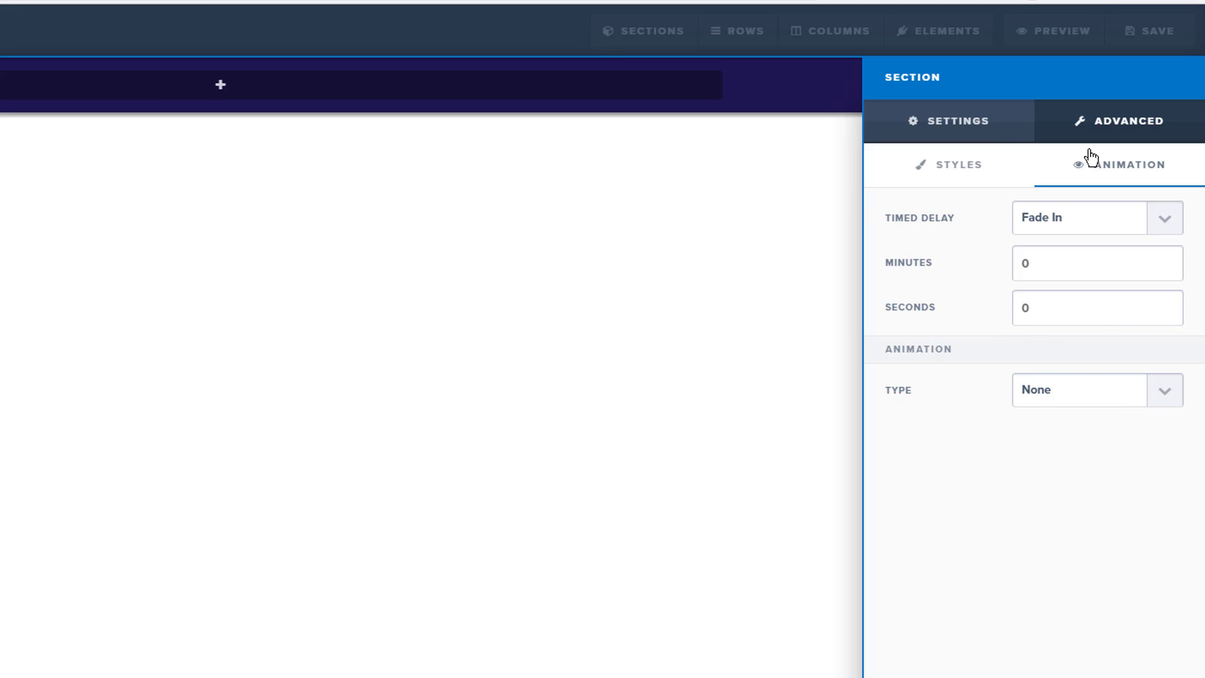
Step: Close the section's settings and clone the section
left_click(988, 140)
left_click(988, 139)
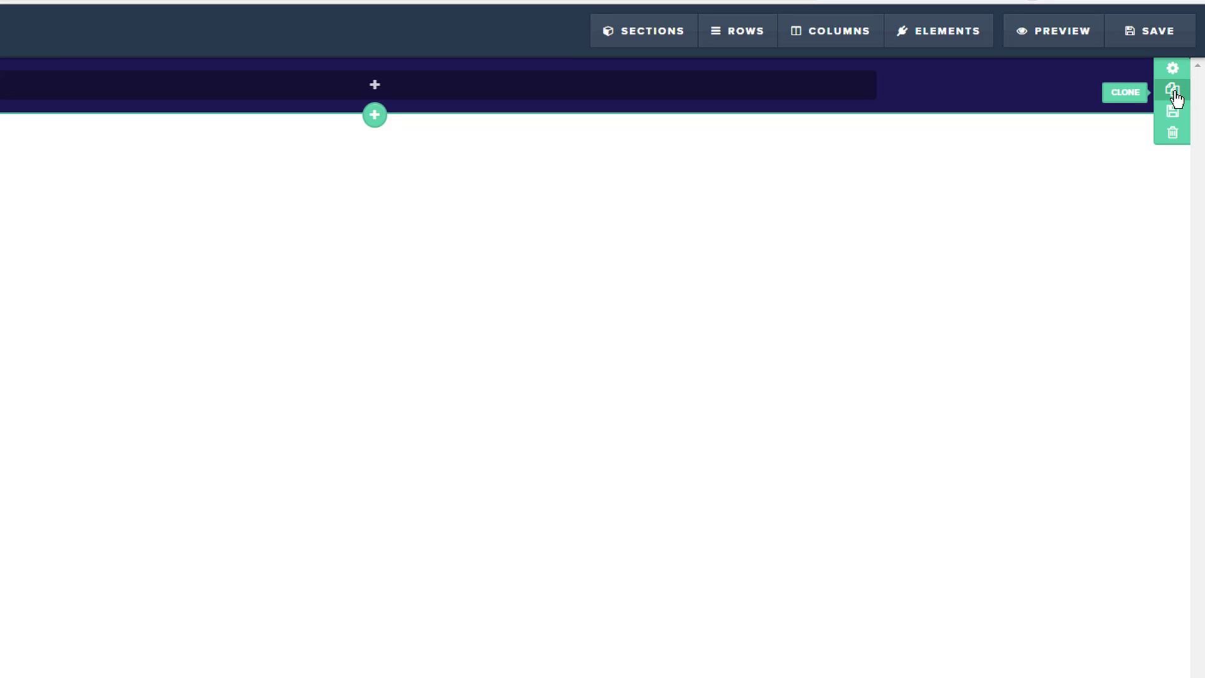
left_click(1174, 94)
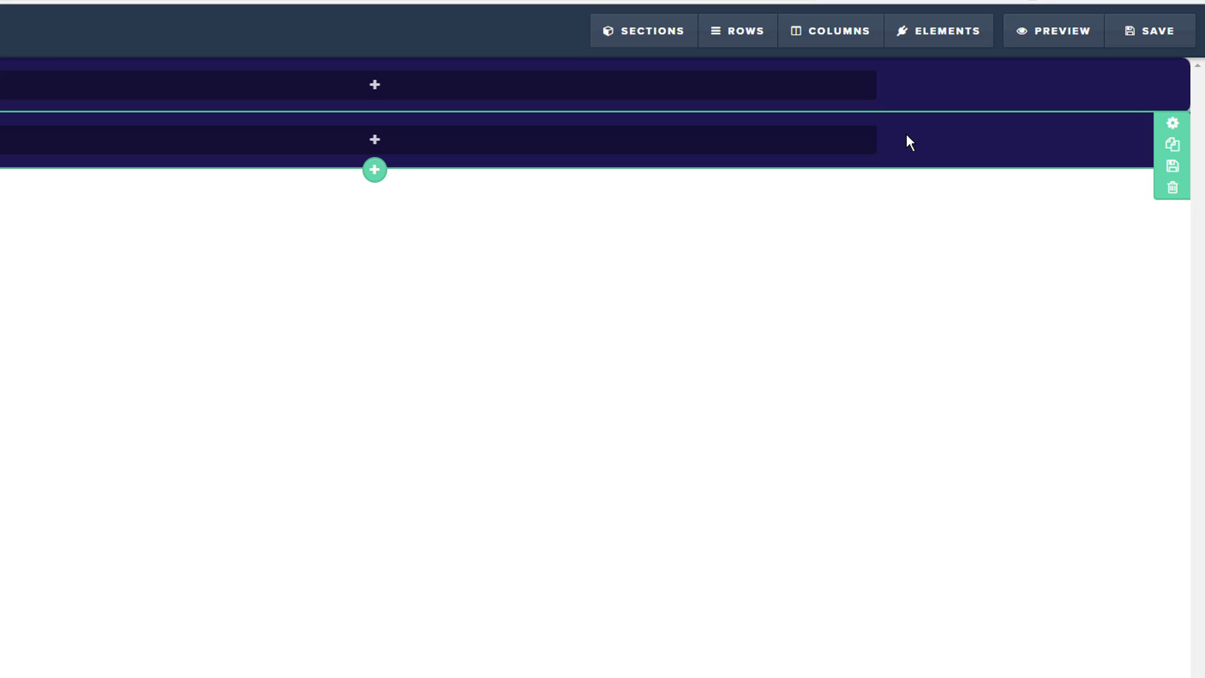
Step: Look at the save-as-template form for the cloned section and return to the page without saving
left_click(1177, 172)
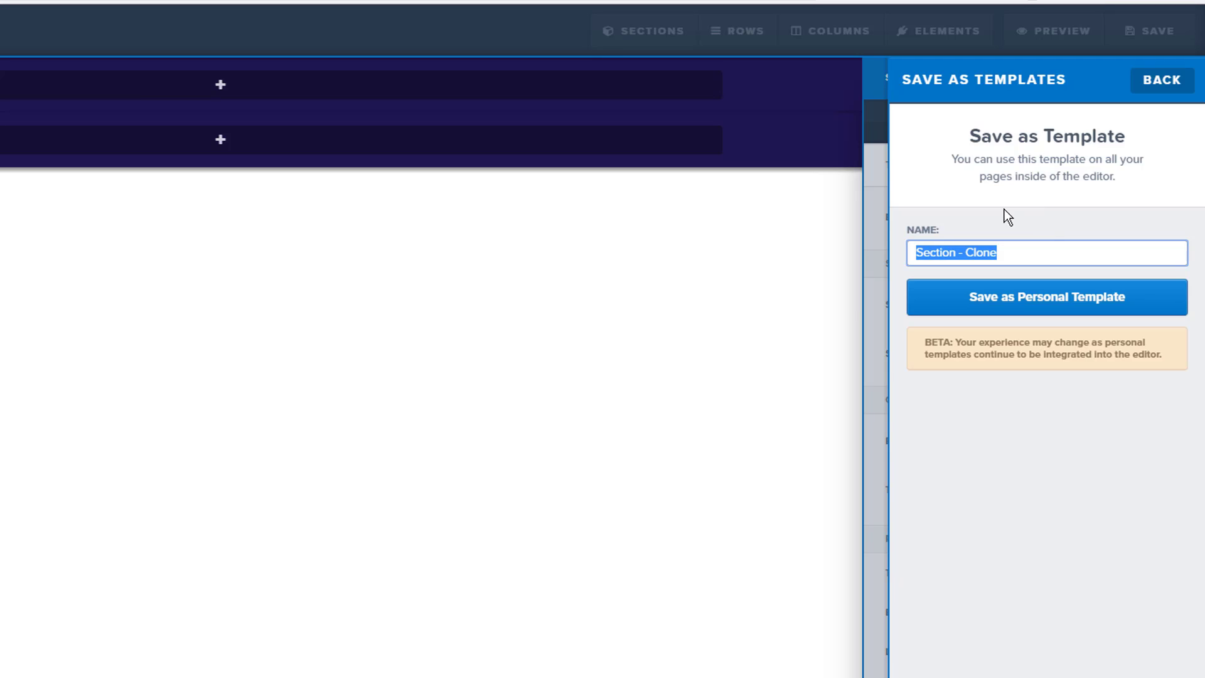
left_click(1162, 80)
left_click(584, 378)
Step: Add the saved section Facility Optimizers - Footer below the two existing sections
mouse_move(660, 38)
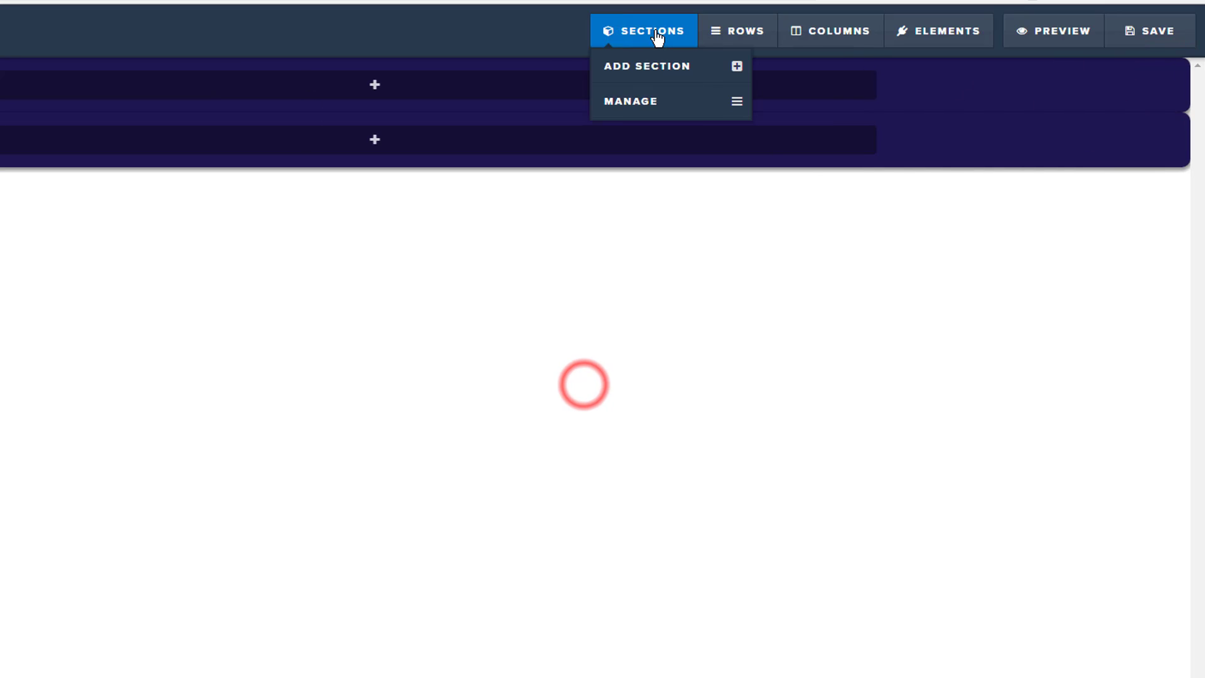
left_click(644, 79)
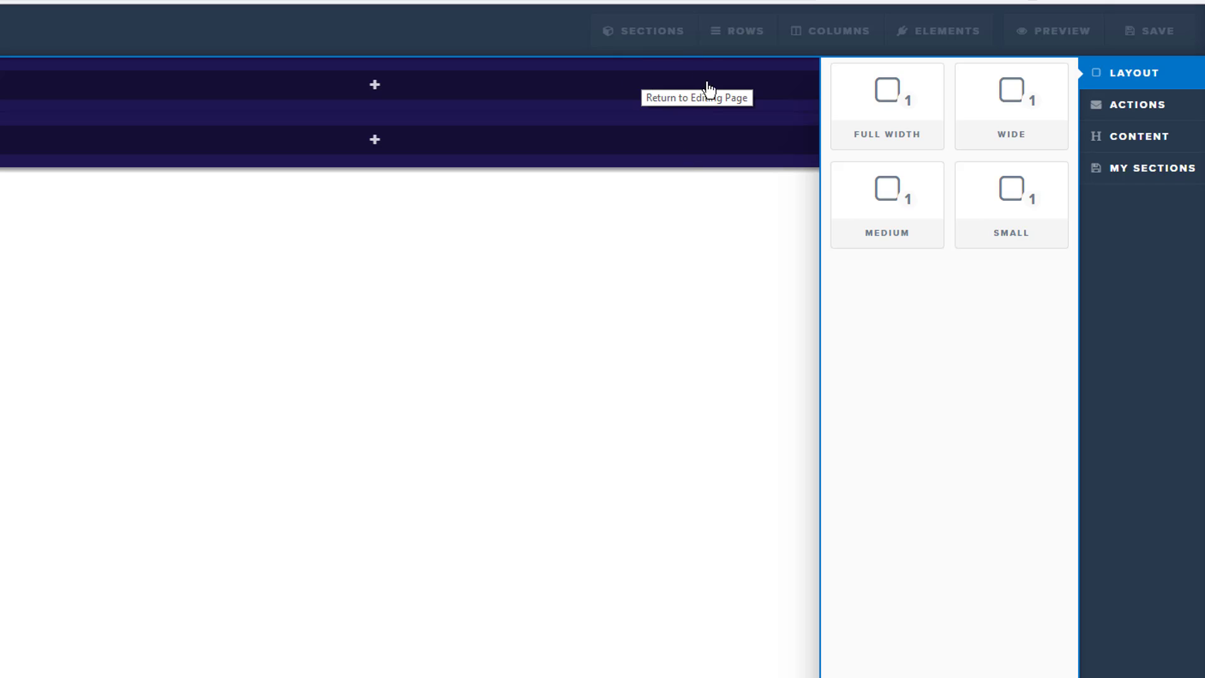
left_click(1147, 176)
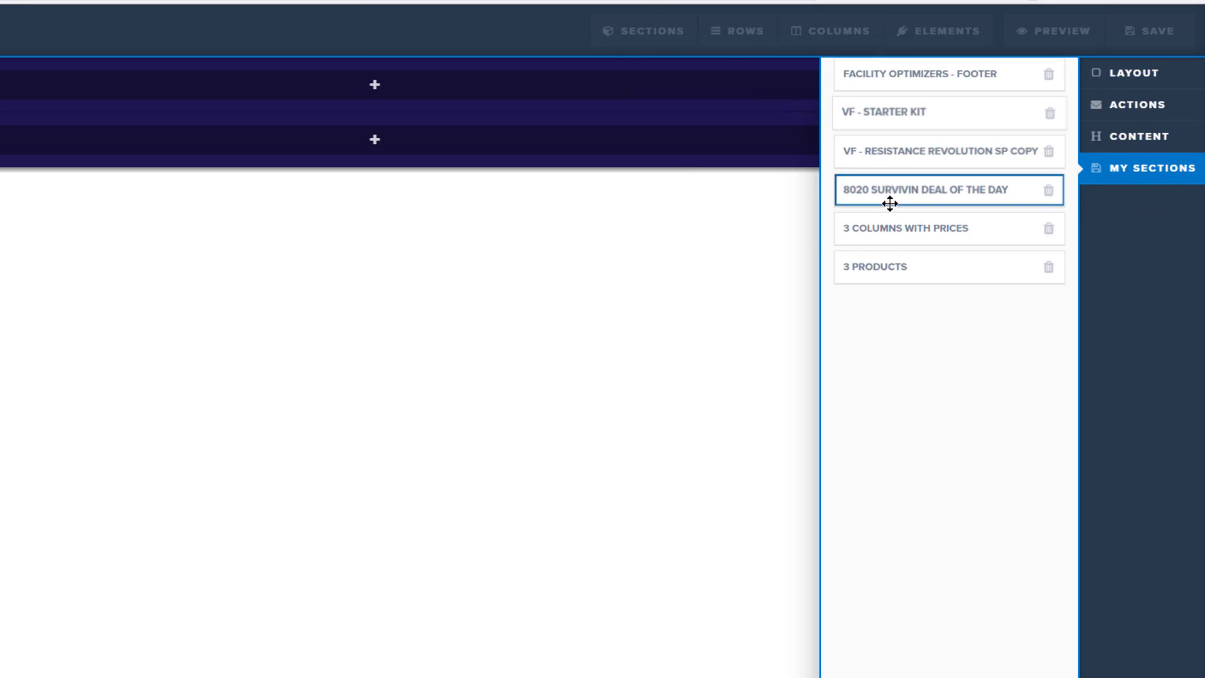
left_click_drag(977, 77, 443, 271)
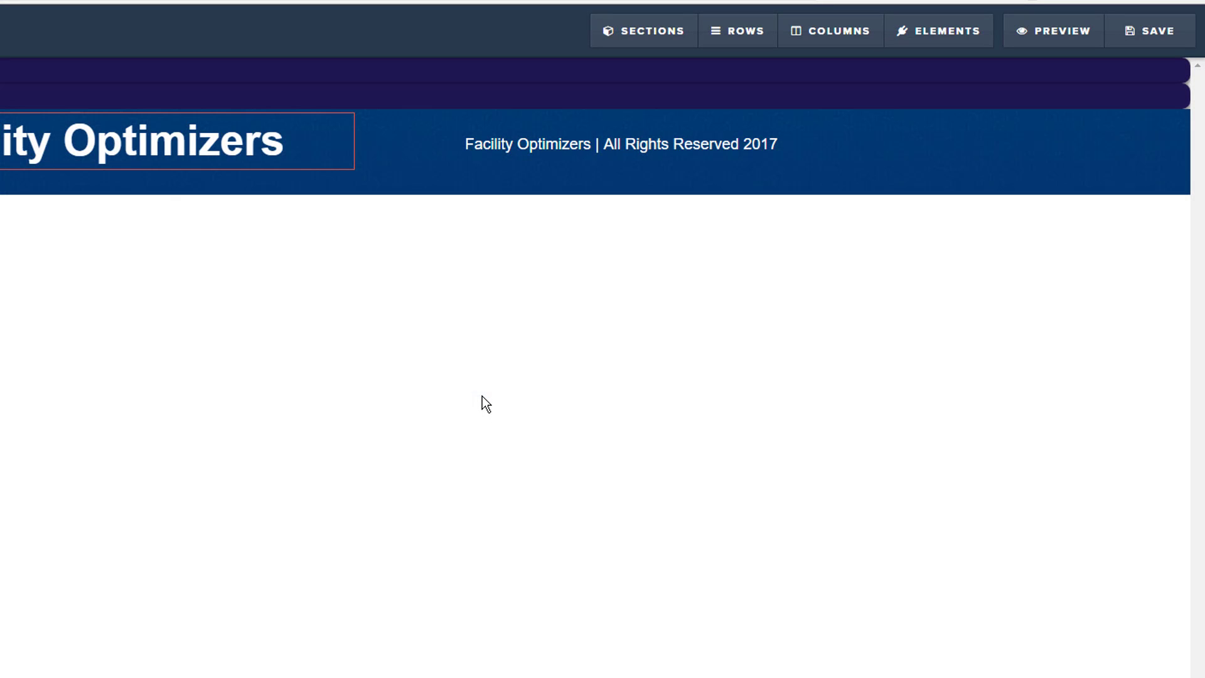
Step: Delete the Facility Optimizers footer section from the page and confirm the deletion
mouse_move(1074, 161)
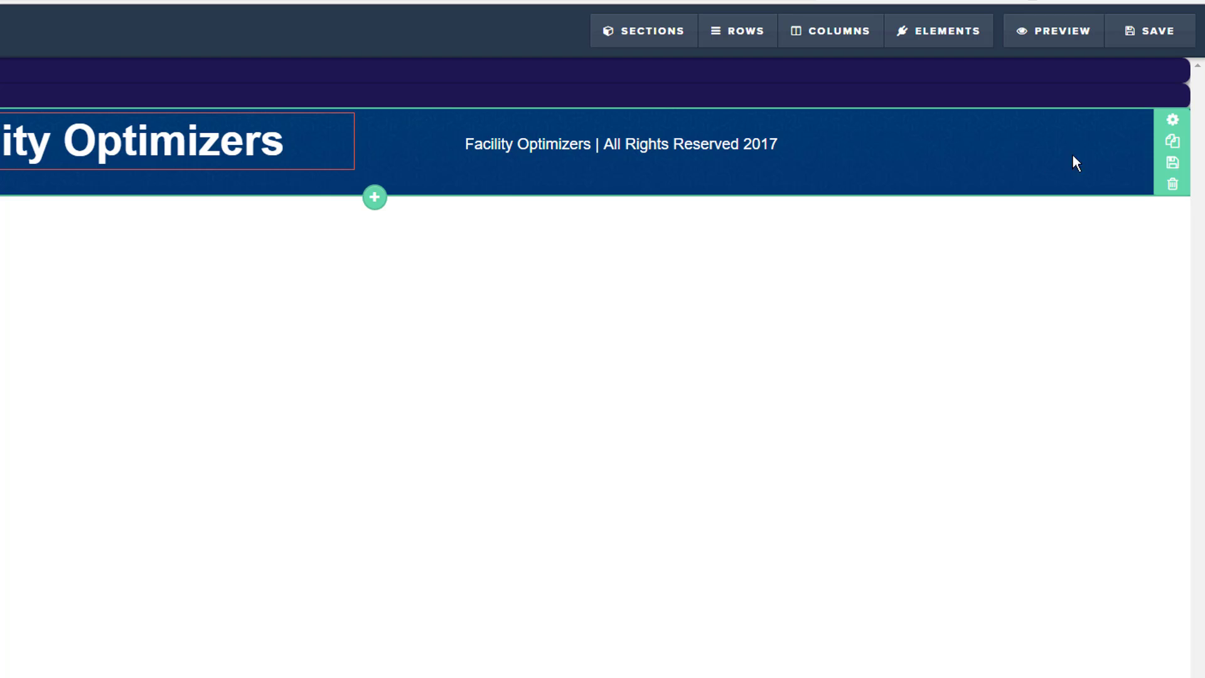
left_click(1172, 186)
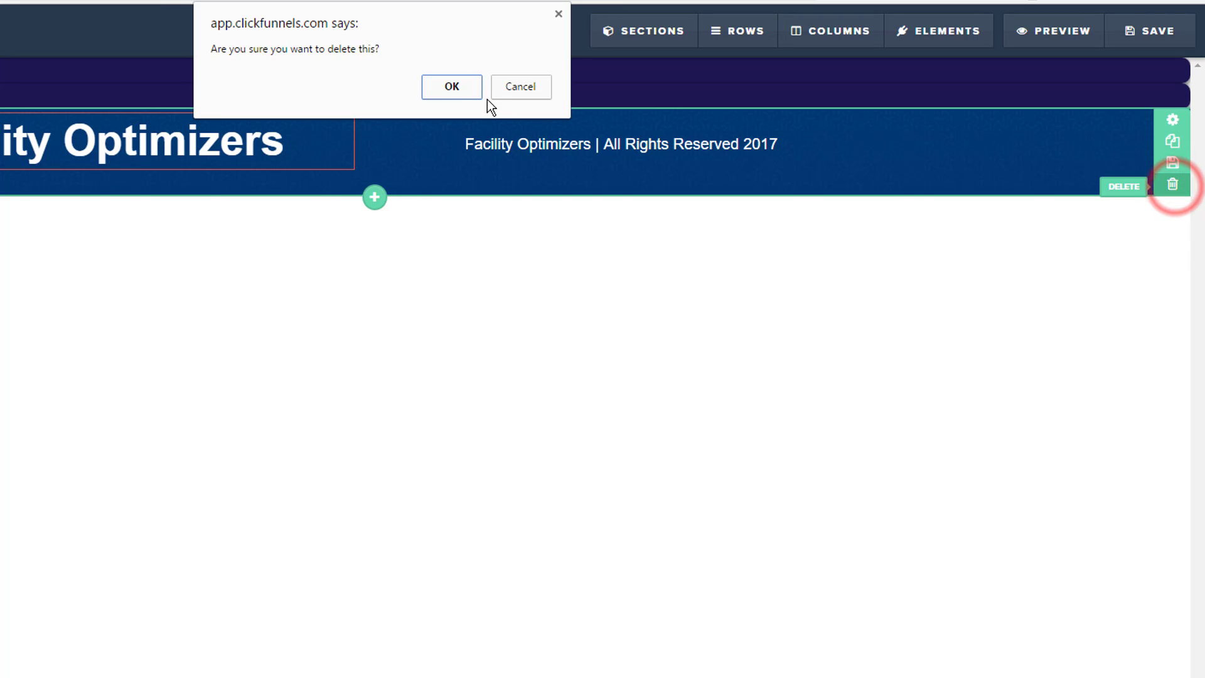
left_click(452, 93)
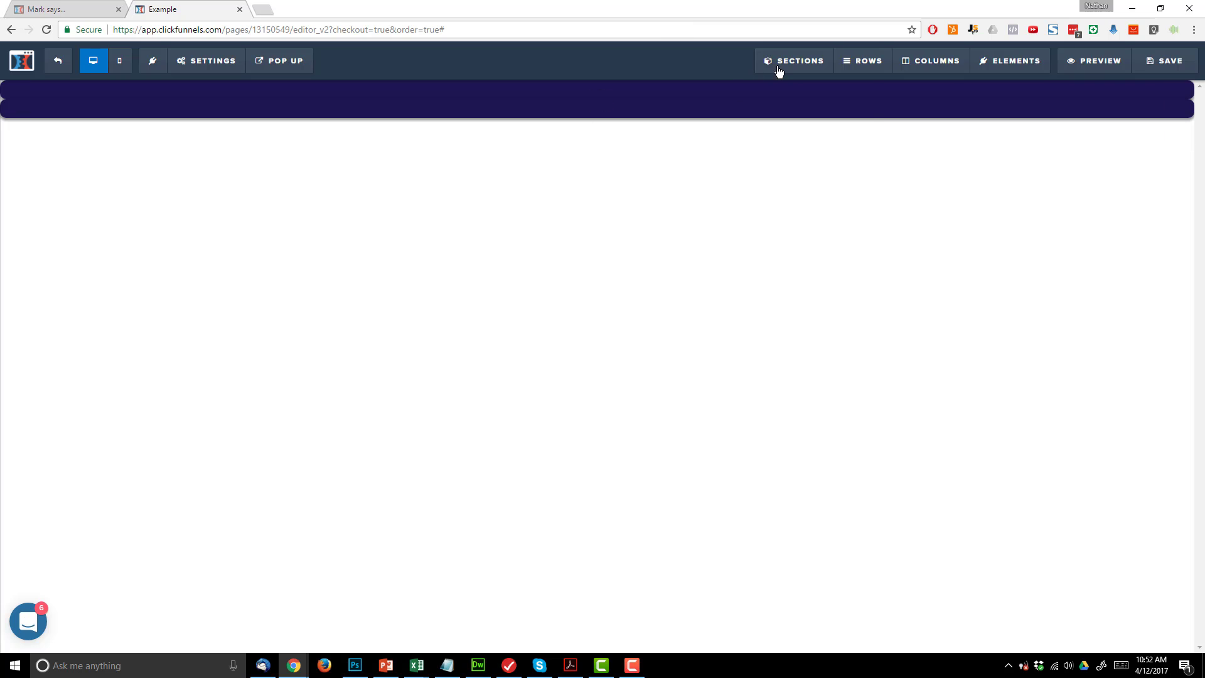
Step: Try to add a row to the existing sections
mouse_move(874, 62)
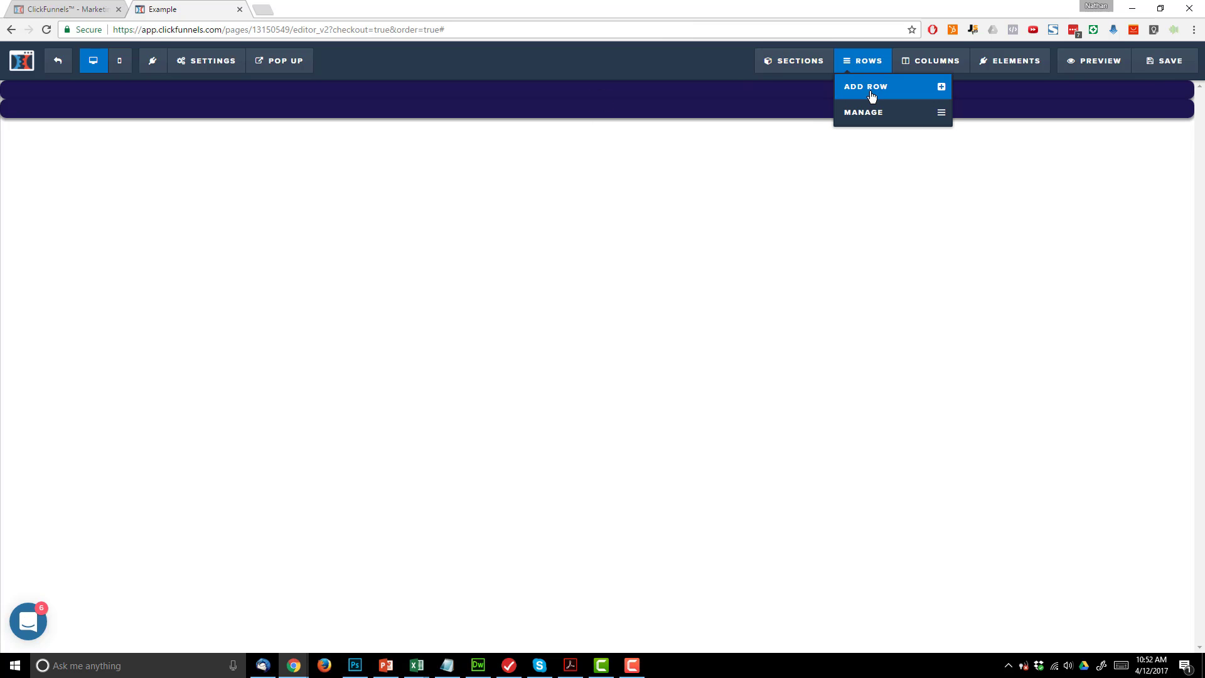
left_click(875, 88)
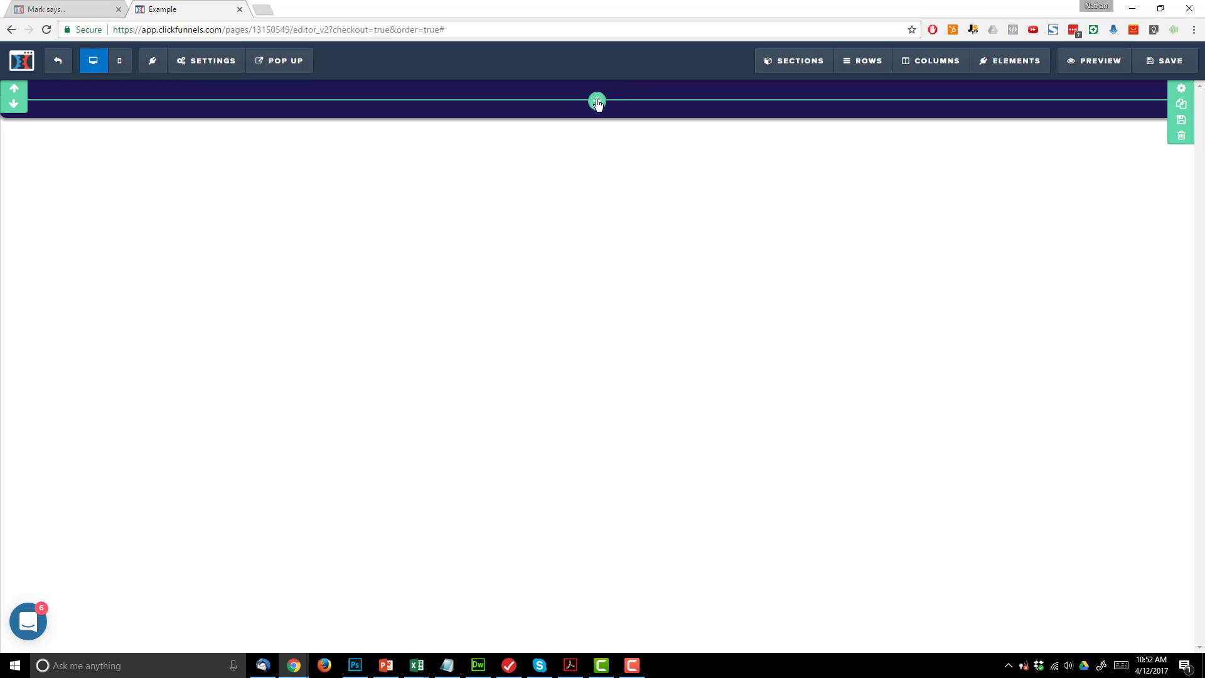
left_click(597, 99)
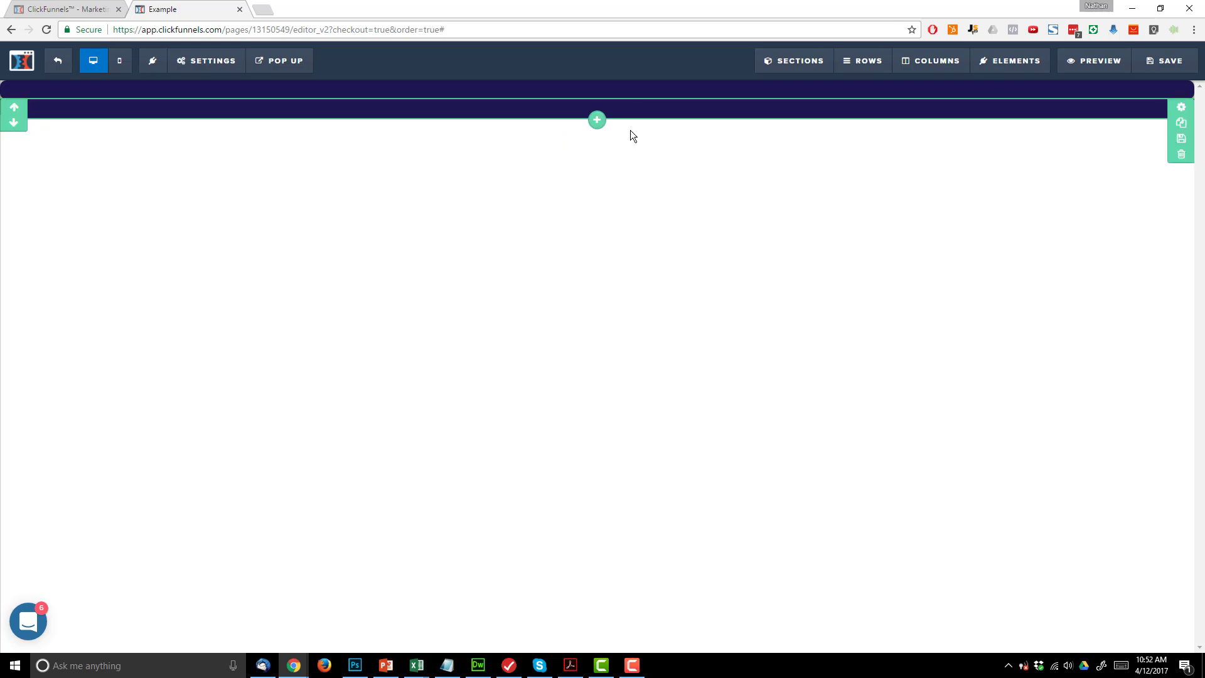
Step: Save the page and reload the editor
left_click(1165, 66)
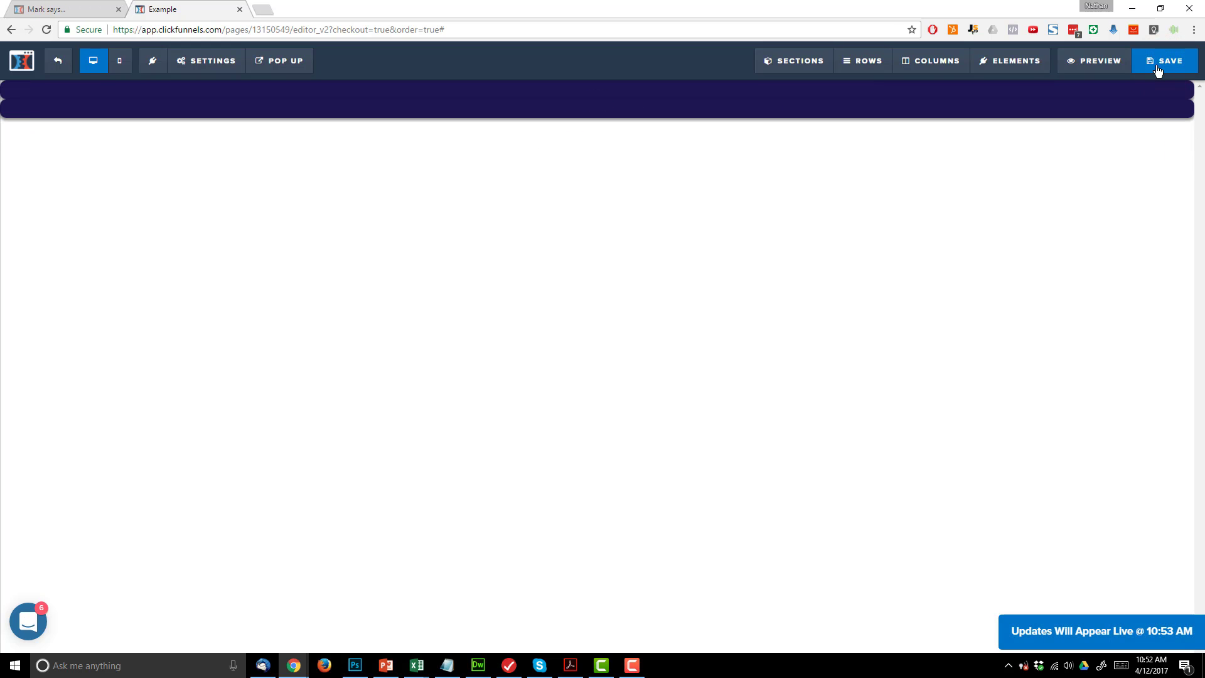
left_click(45, 30)
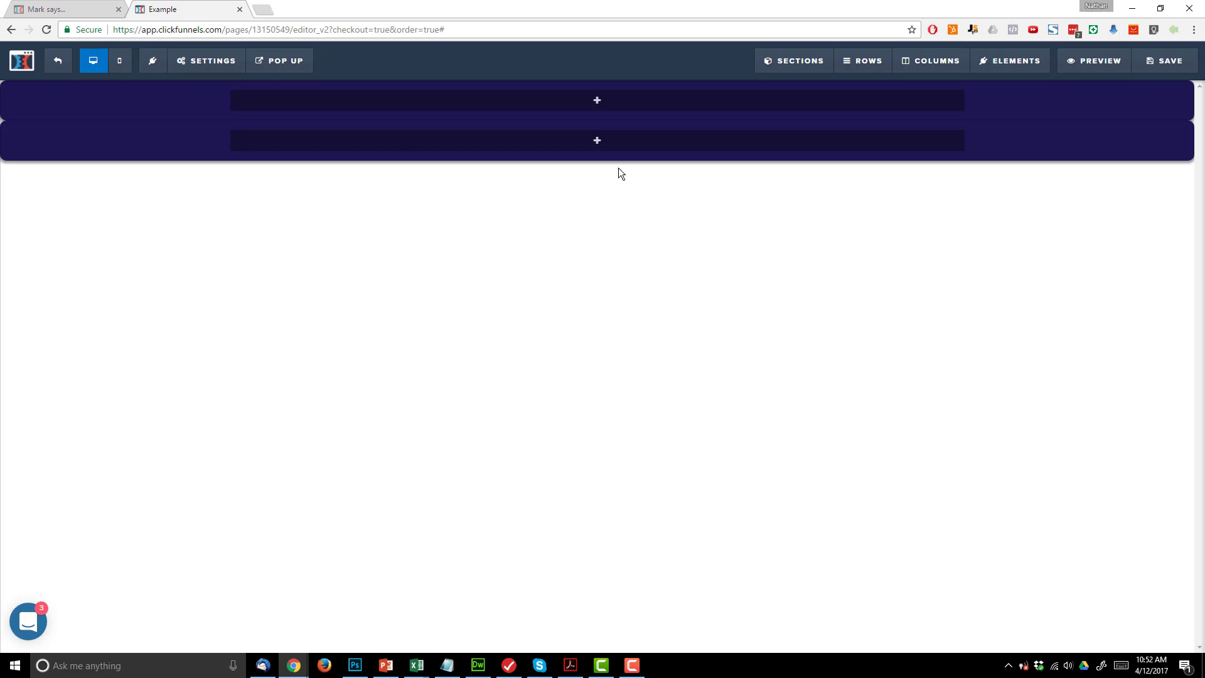
Step: Open the row layout choices for the lower section
left_click(593, 144)
left_click(601, 147)
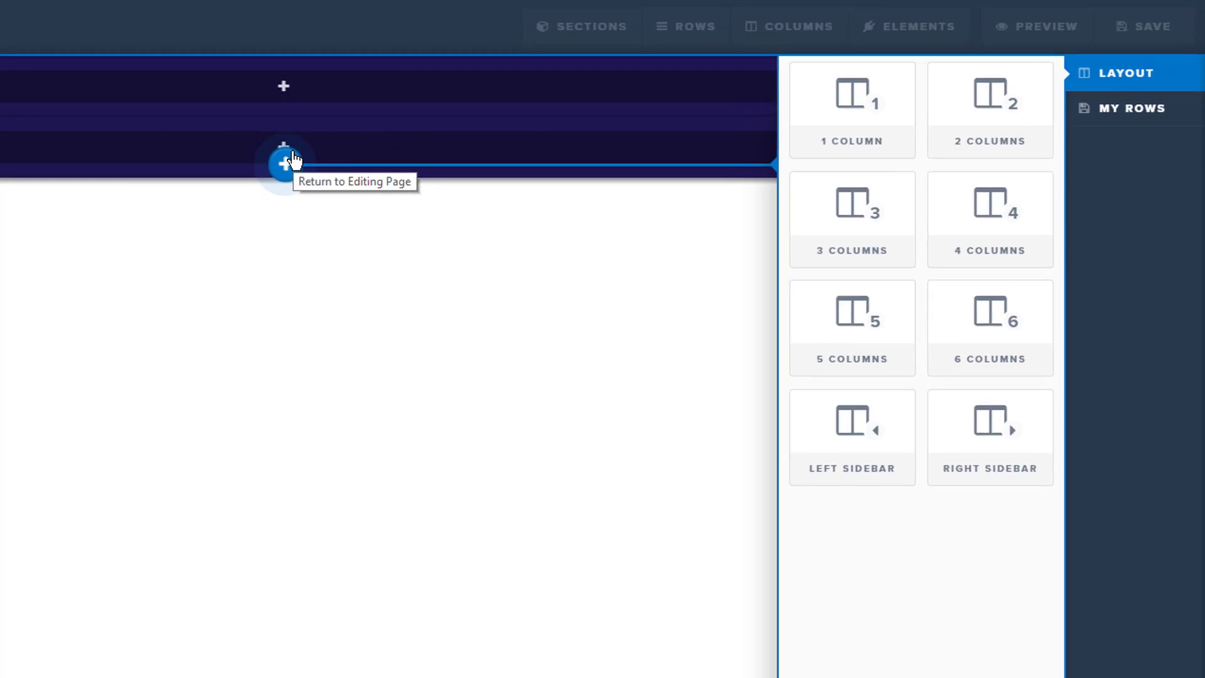
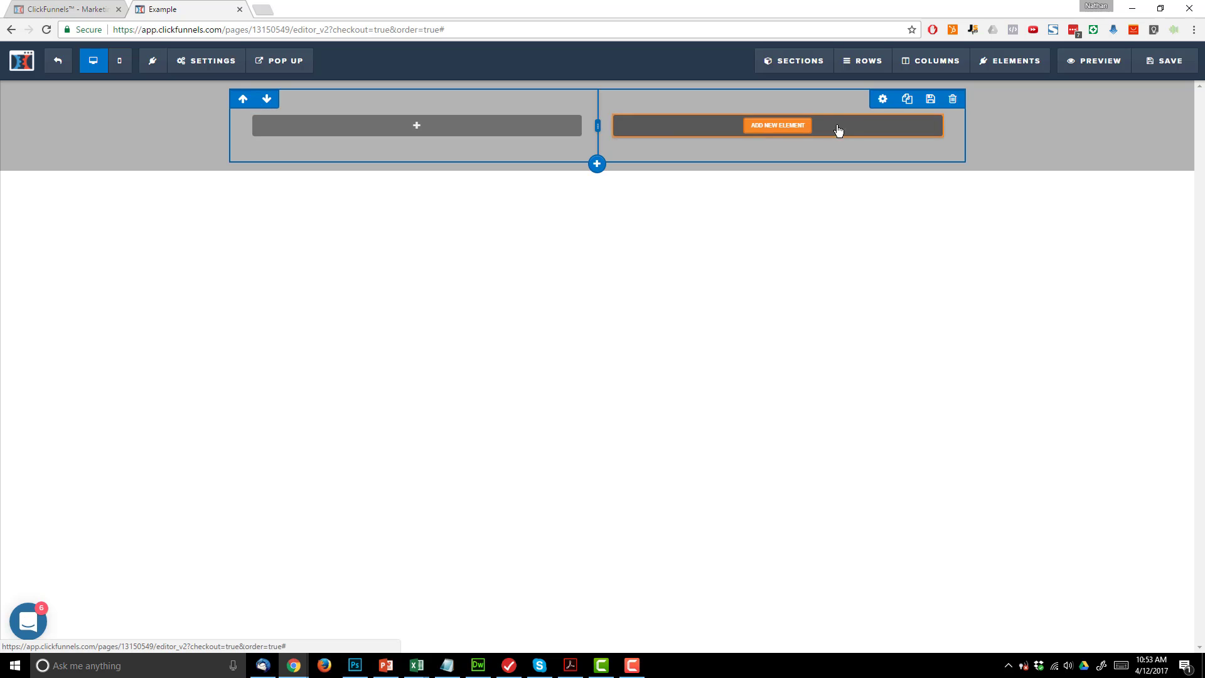
mouse_move(866, 65)
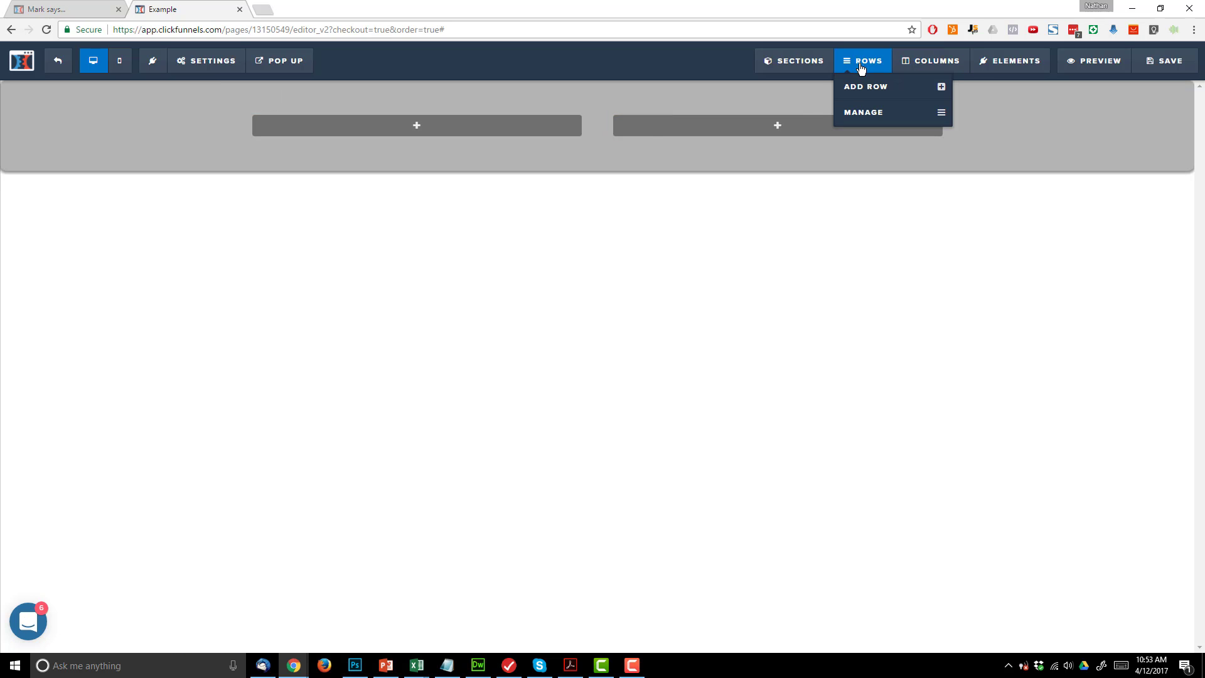
mouse_move(678, 116)
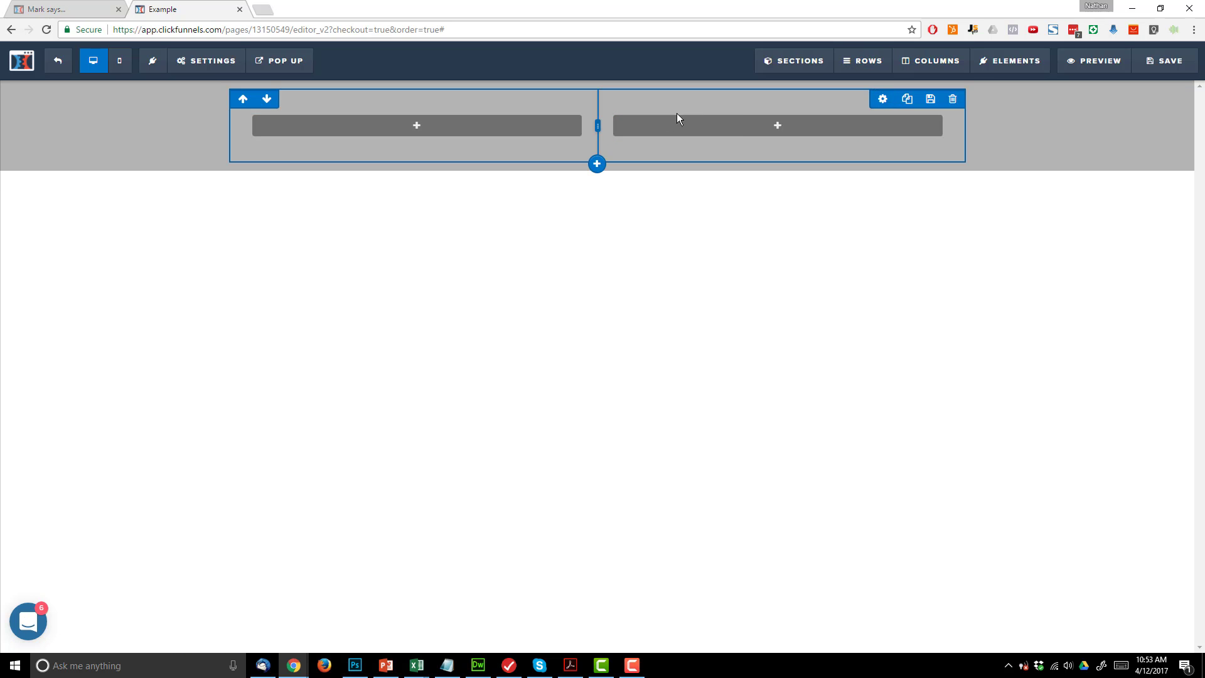
left_click_drag(534, 128, 612, 133)
mouse_move(627, 124)
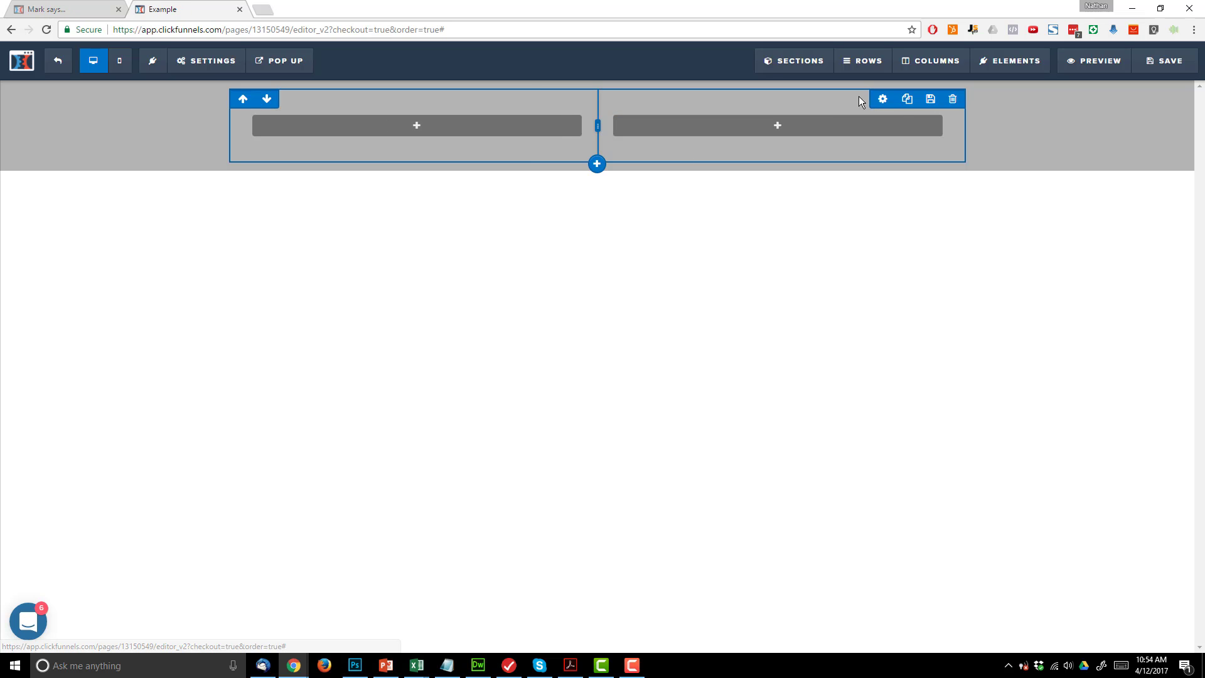
Step: Set the two-column row's top margin to 5 and its background color to white (#ffffff)
left_click(883, 101)
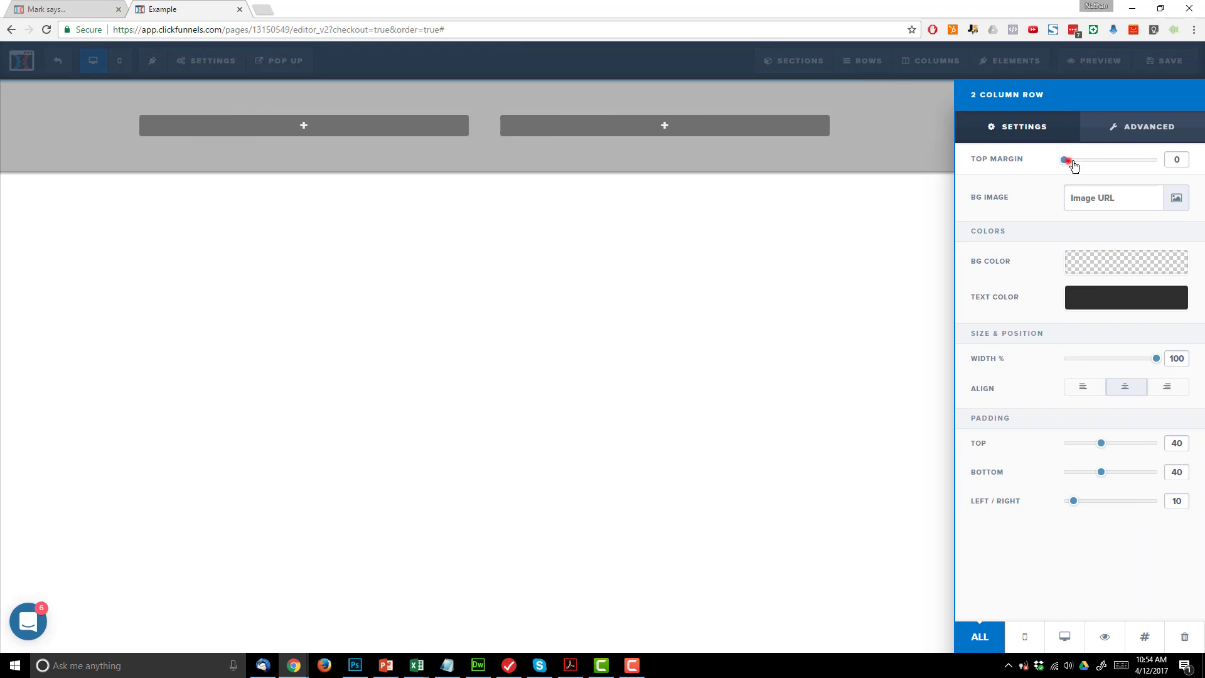
mouse_move(1067, 162)
left_mouse_down()
mouse_move(1111, 166)
mouse_move(1076, 168)
left_mouse_up()
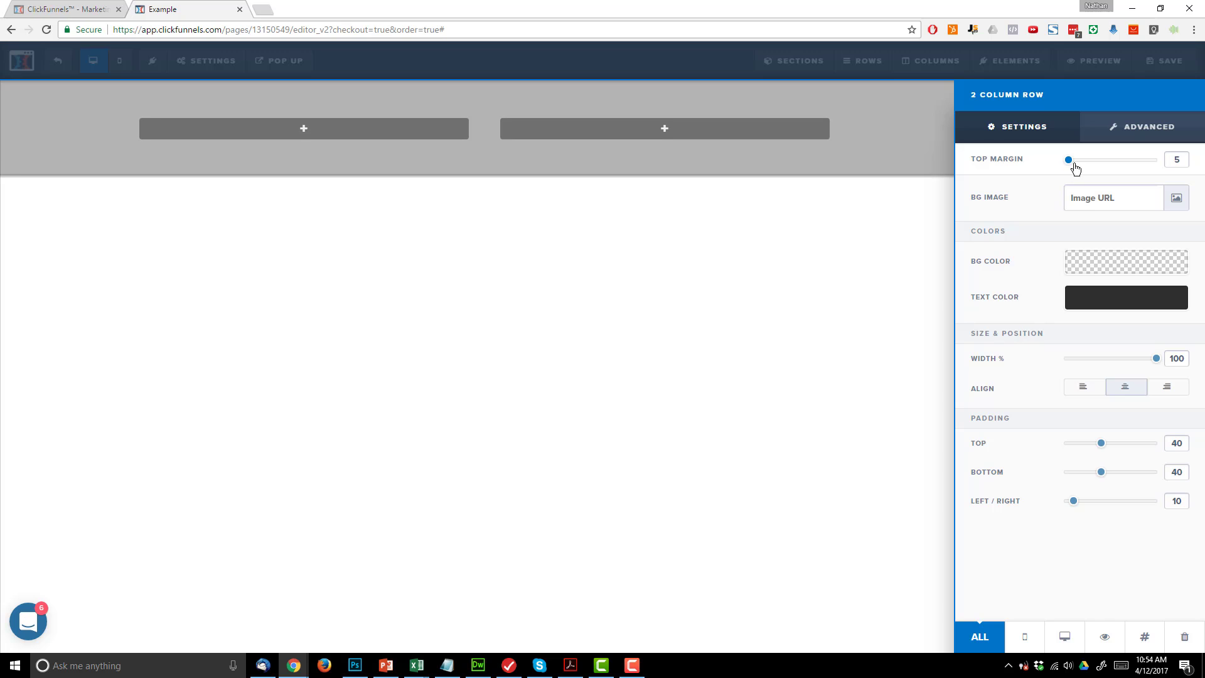
left_click(1117, 275)
left_click(1054, 307)
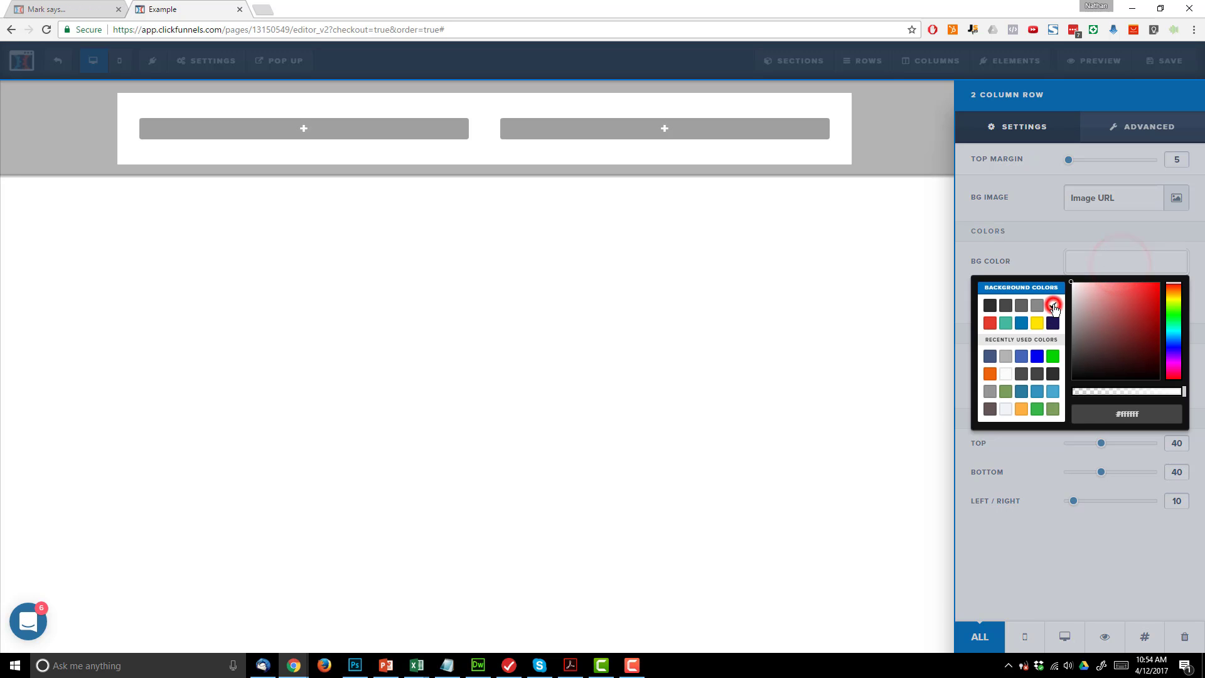
left_click(1015, 246)
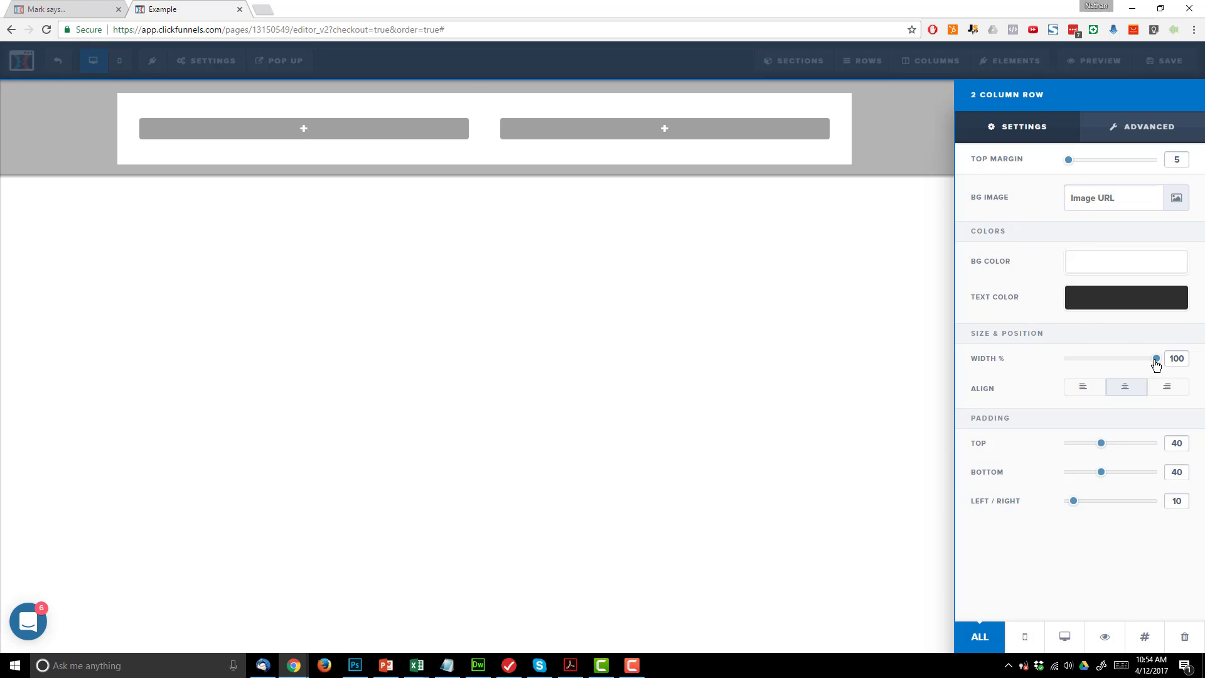
Step: Try left alignment, return the row to center, and set its padding to 15 at the top and 10 at the bottom
mouse_move(1157, 364)
left_mouse_down()
mouse_move(1108, 359)
mouse_move(1157, 363)
left_mouse_up()
left_click(1090, 389)
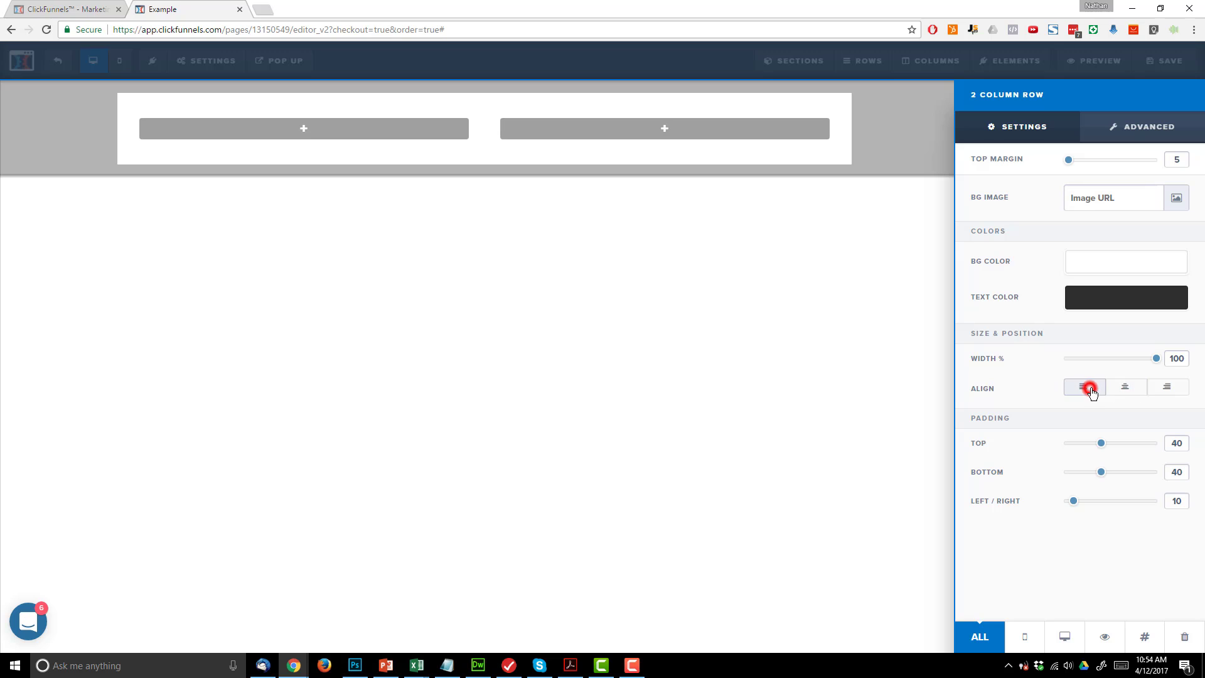
left_click(1125, 387)
left_click_drag(1101, 443, 1074, 472)
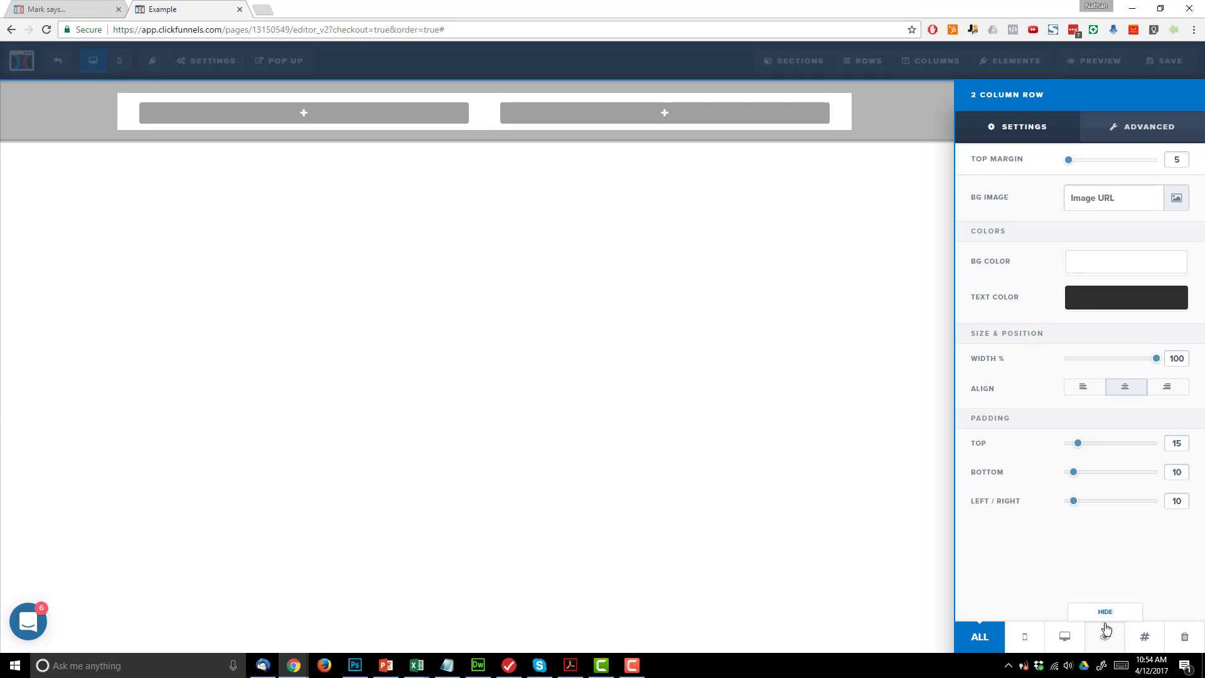
Step: Give the row a 15px corner radius, trying Top Only edges before setting the edges back to All
left_click(1162, 126)
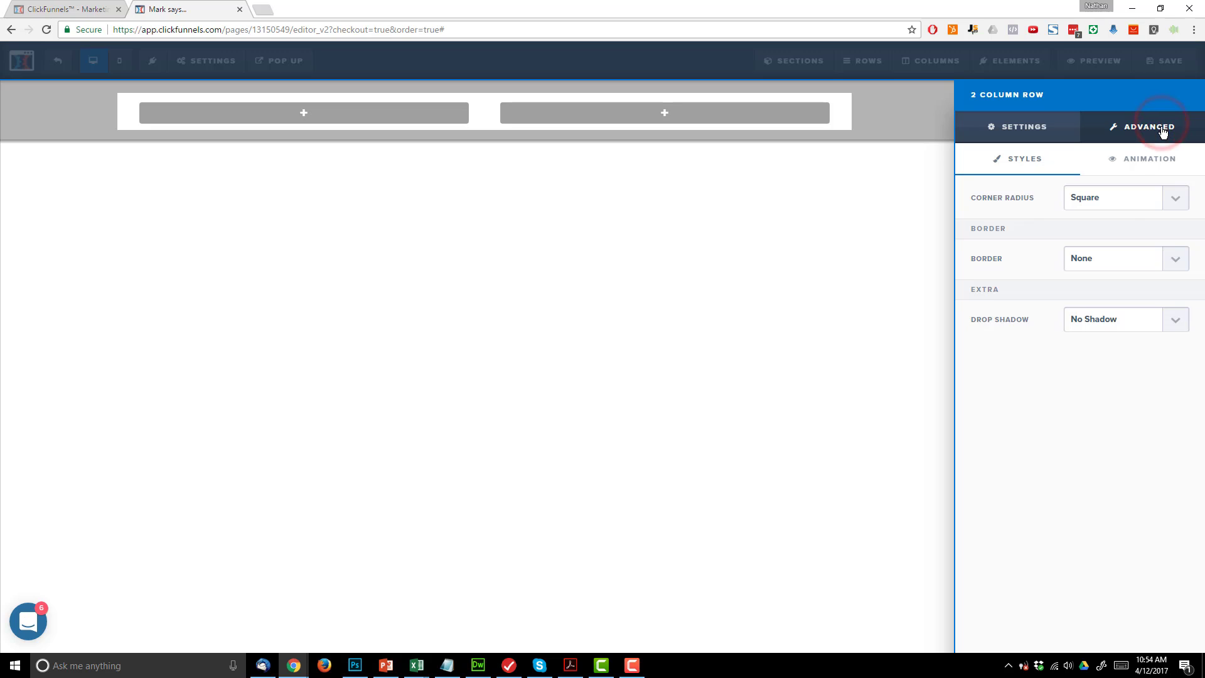
left_click(1134, 197)
left_click(1125, 251)
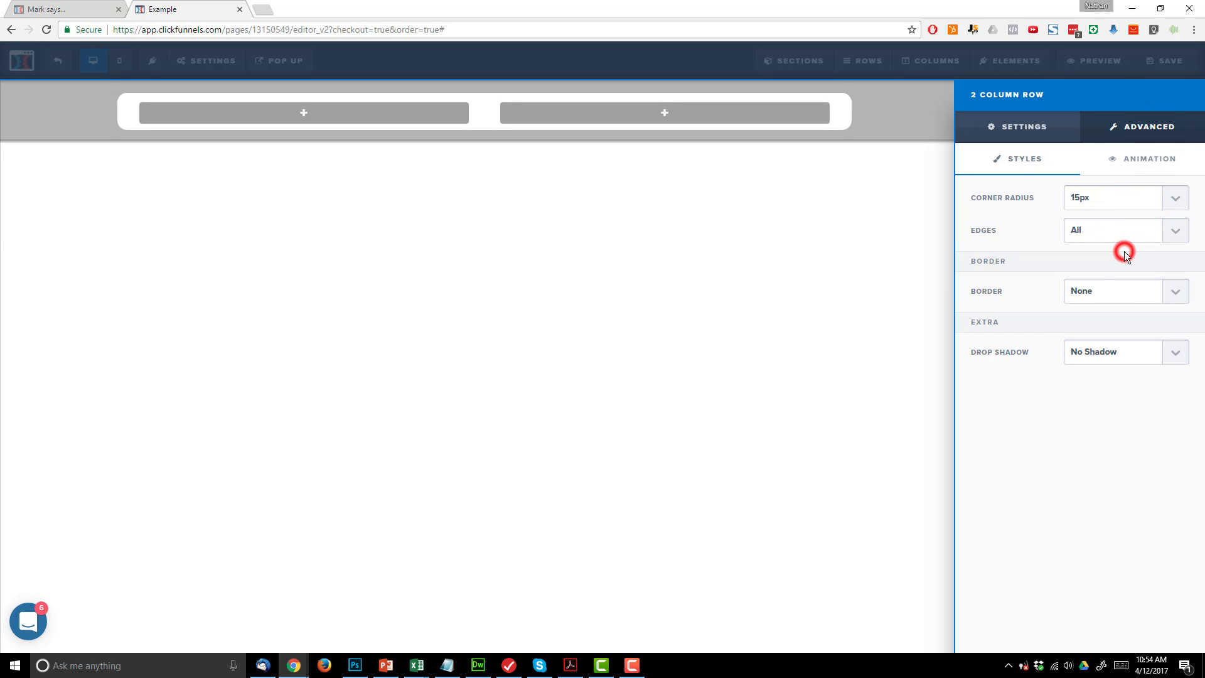
left_click(1128, 232)
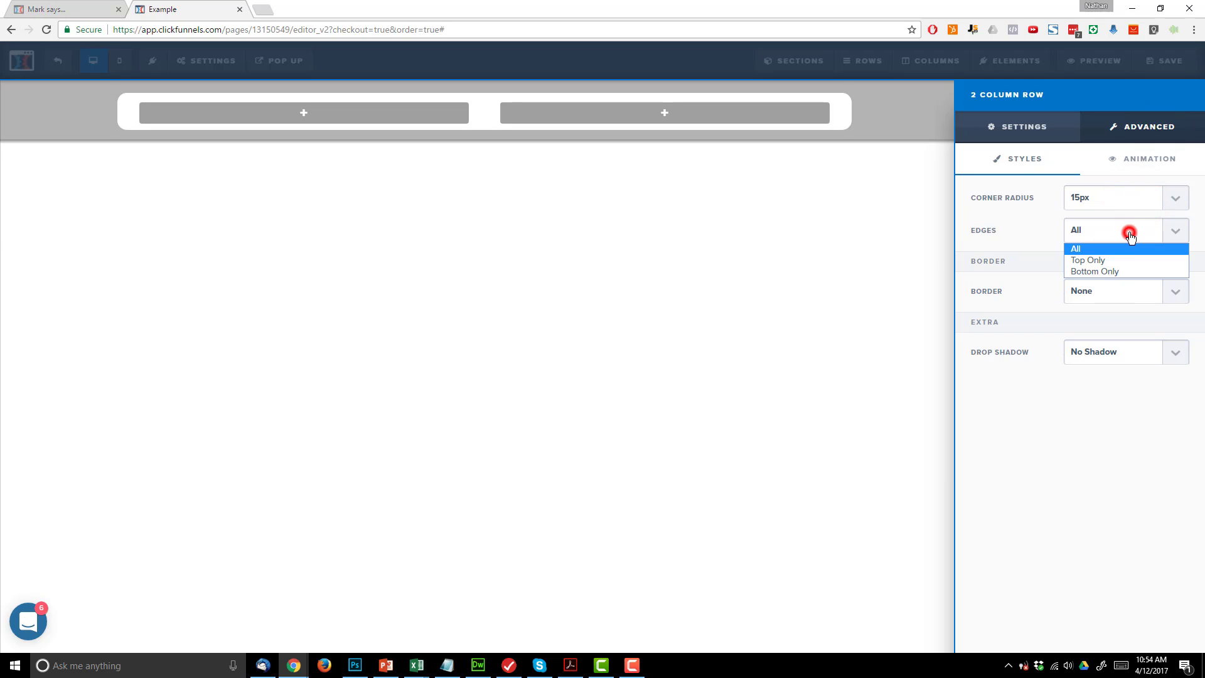
left_click(1129, 257)
left_click(1136, 231)
left_click(1128, 246)
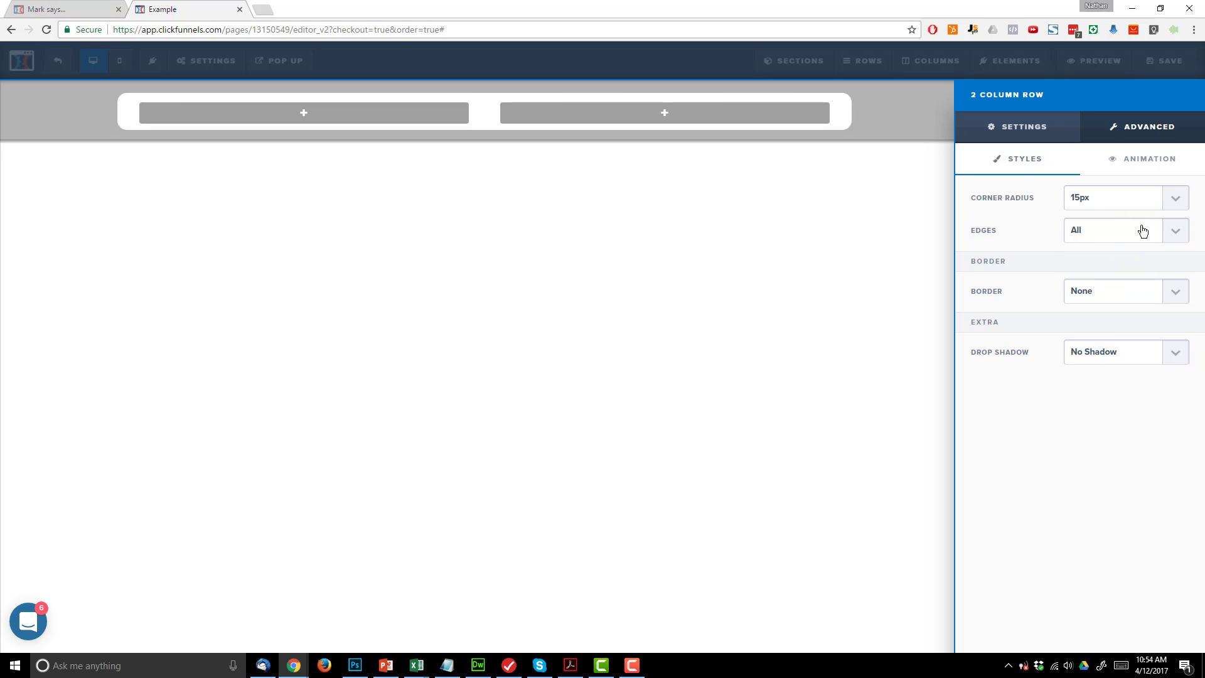
Step: Add a solid full border to the row, try a 2px size, and set the size to 10px
left_click(1136, 290)
left_click(1123, 321)
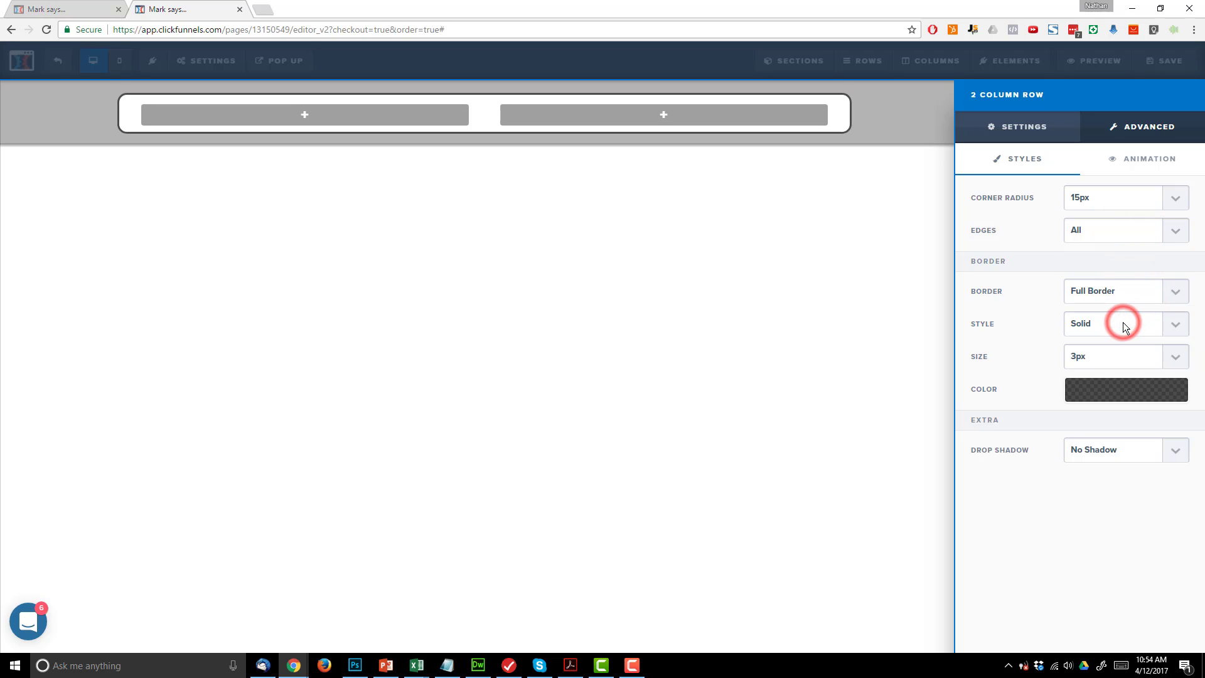
left_click(1141, 362)
left_click(1130, 385)
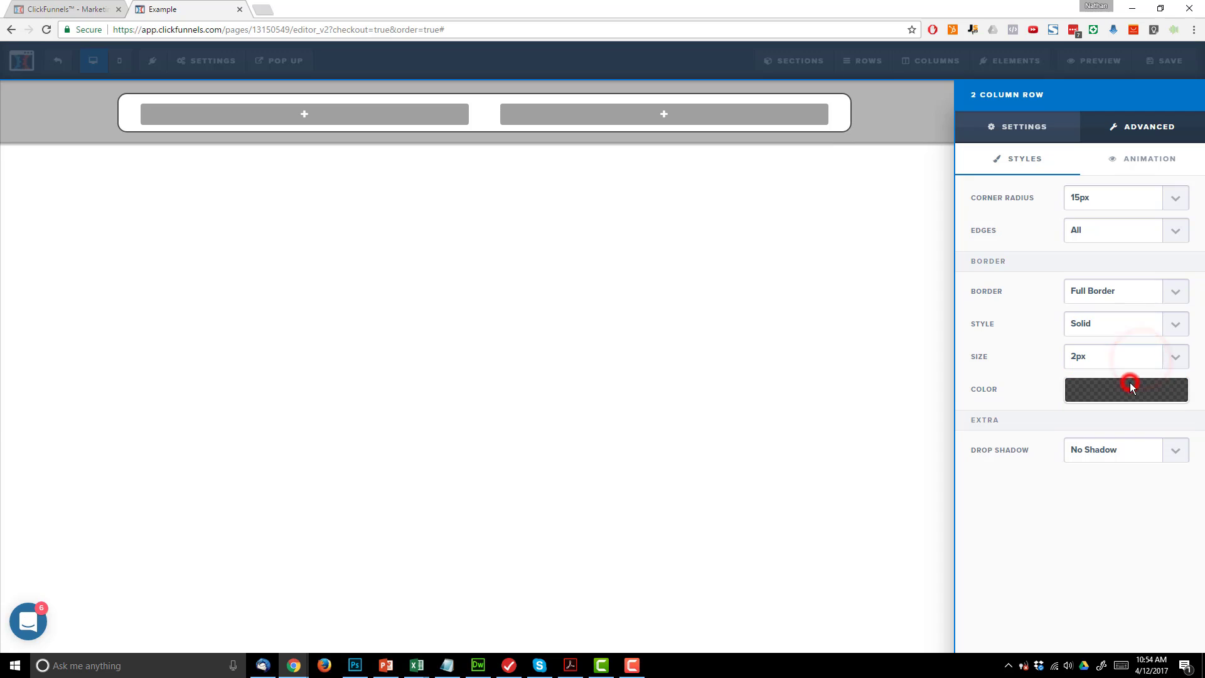
left_click(1135, 358)
left_click(1114, 417)
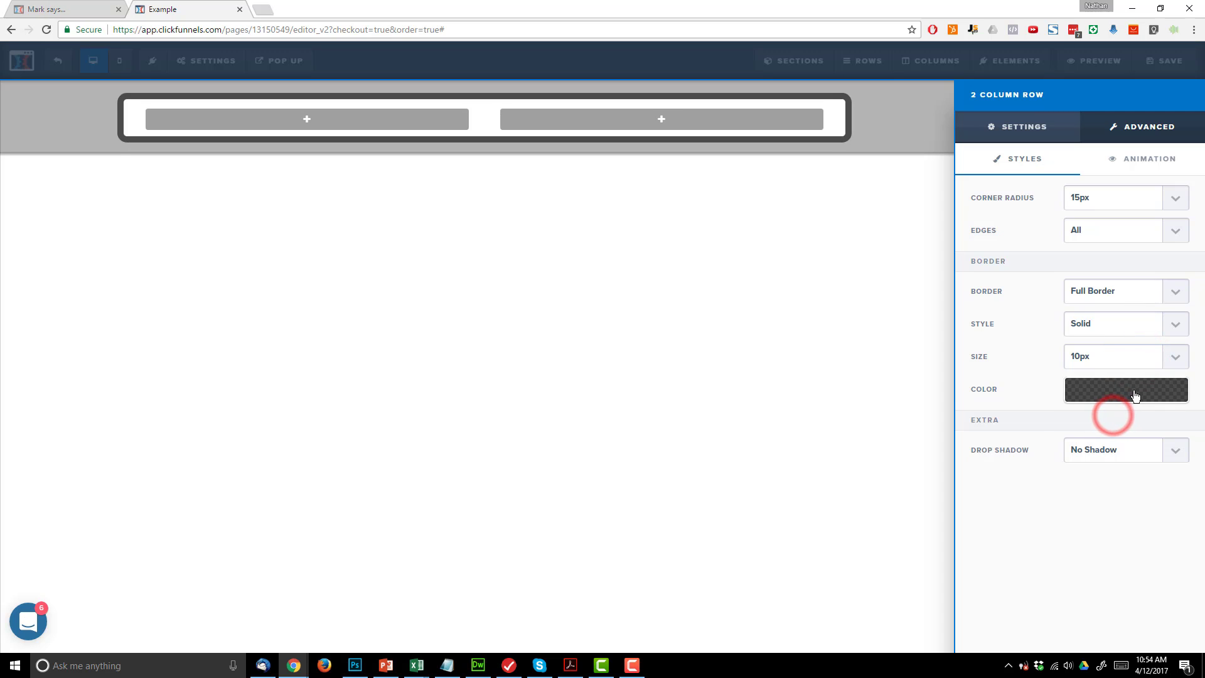
Step: Color the row's border red (#e43b2c)
left_click(1134, 390)
left_click(990, 451)
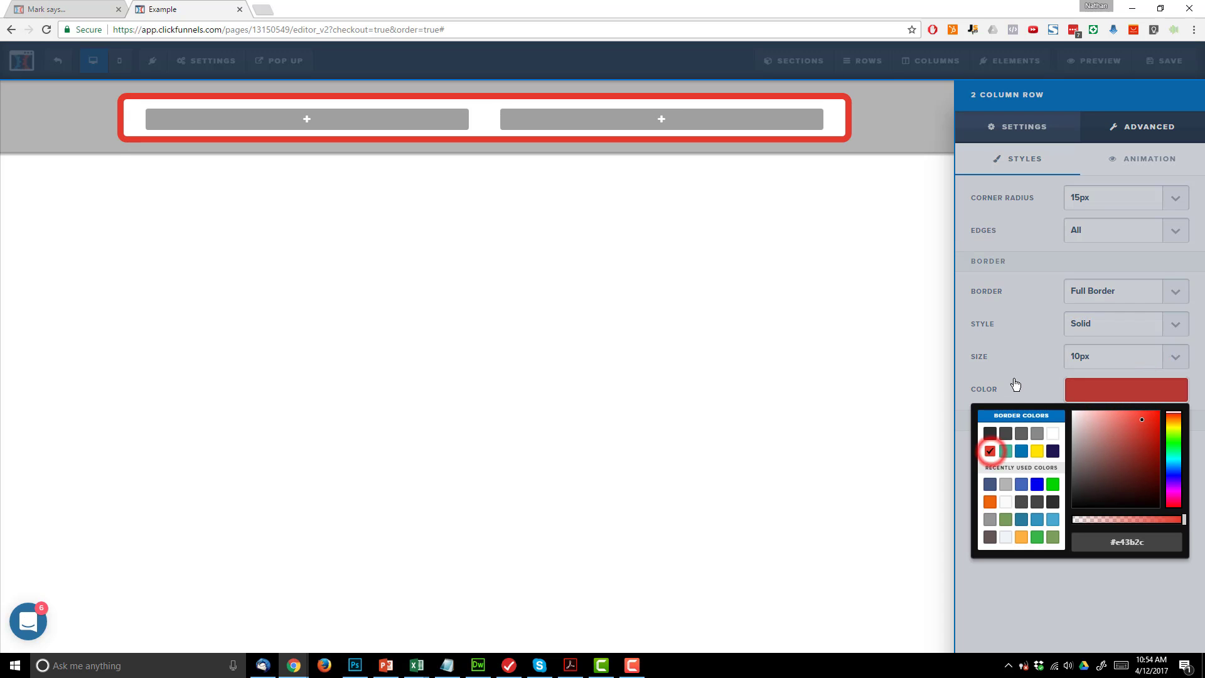
left_click(1016, 378)
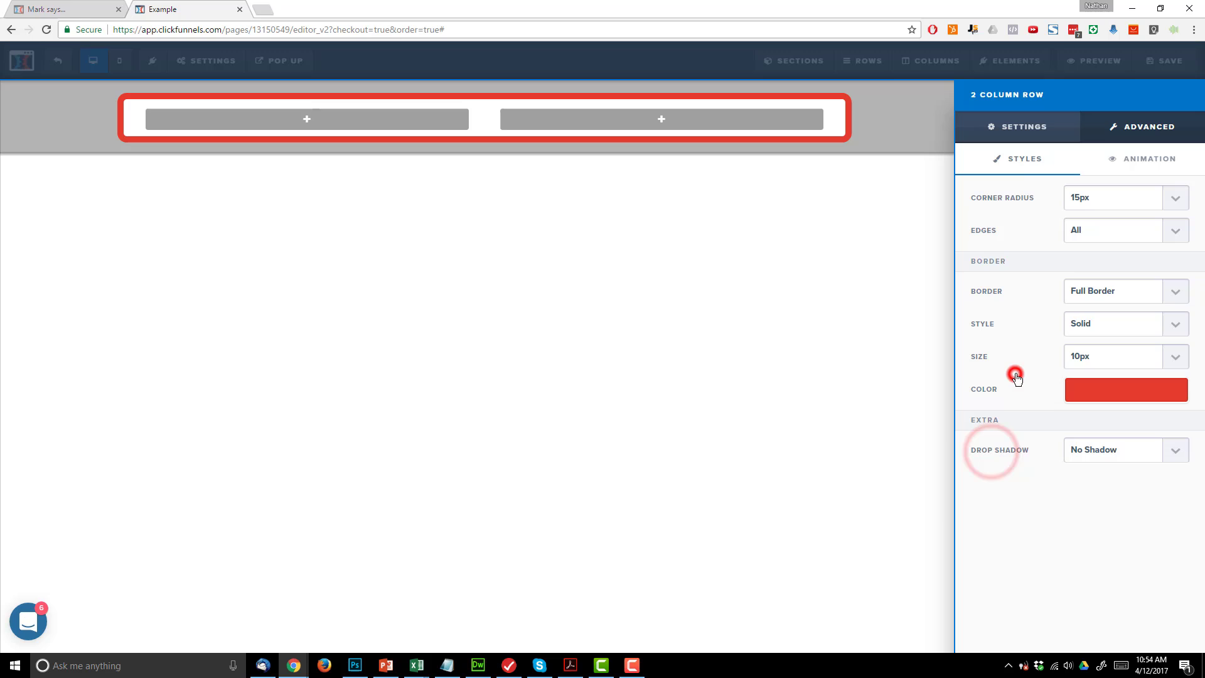
Step: Apply a 40% drop shadow to the row and open its animation settings
left_click(1116, 461)
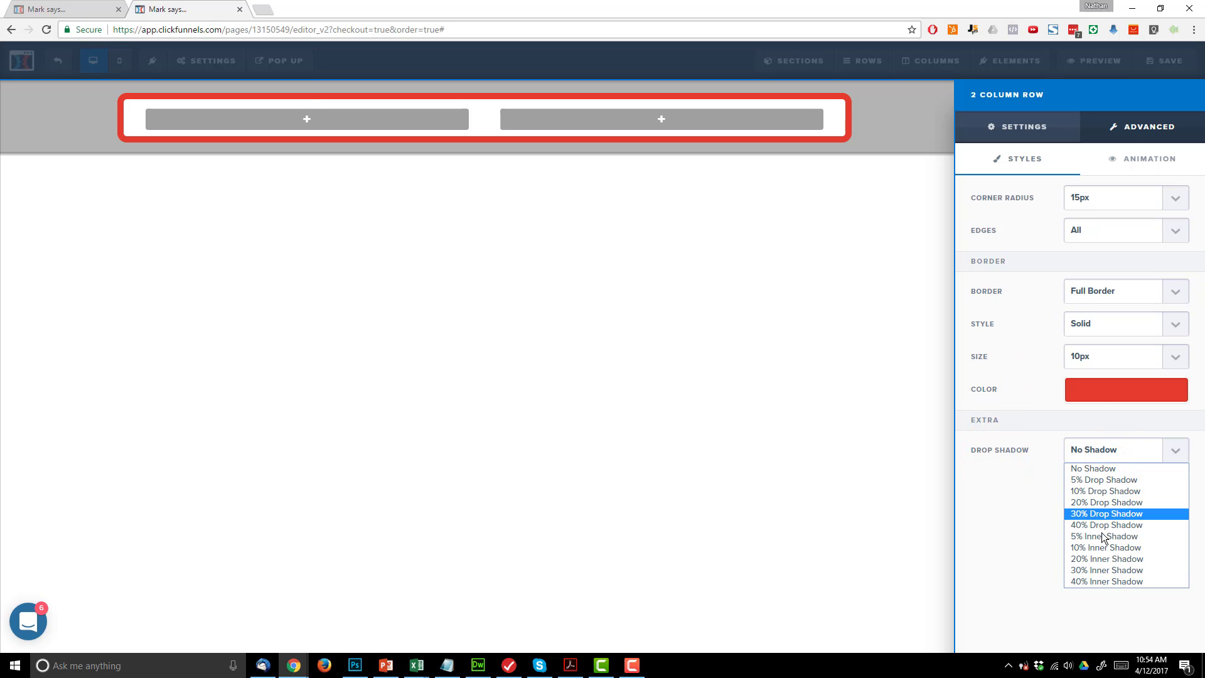
left_click(1104, 525)
left_click(1142, 161)
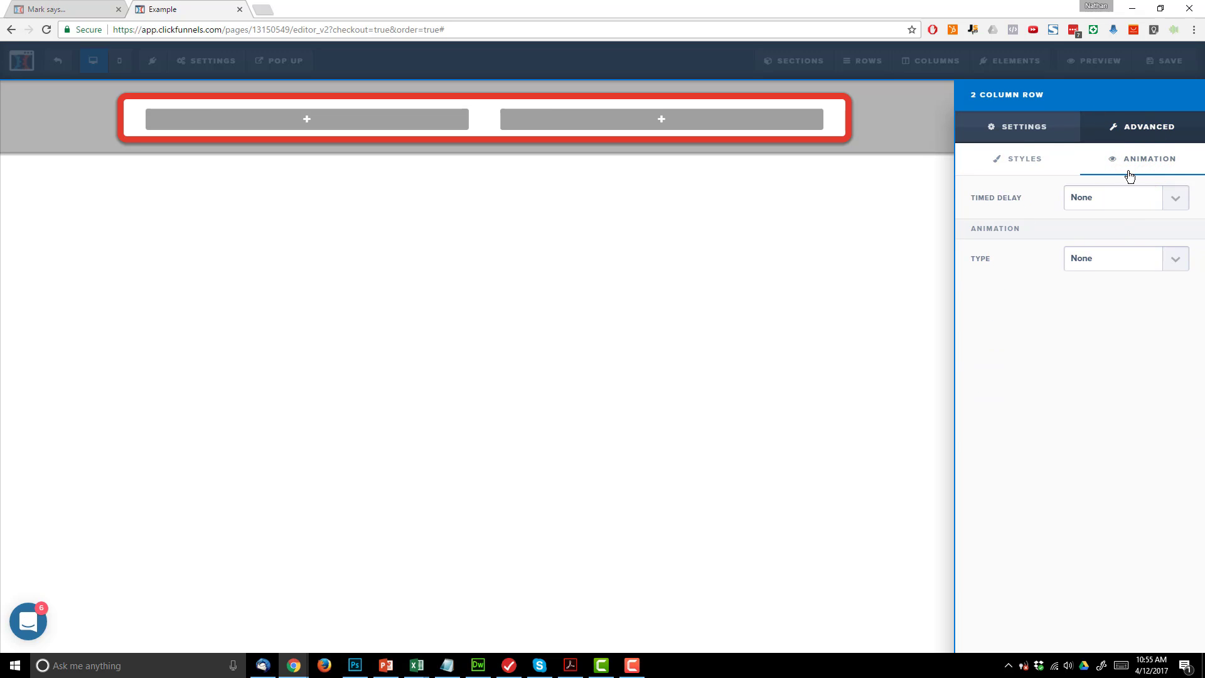
Step: Duplicate the two-column row and open the original row's save-as-template form without saving a template
left_click(803, 195)
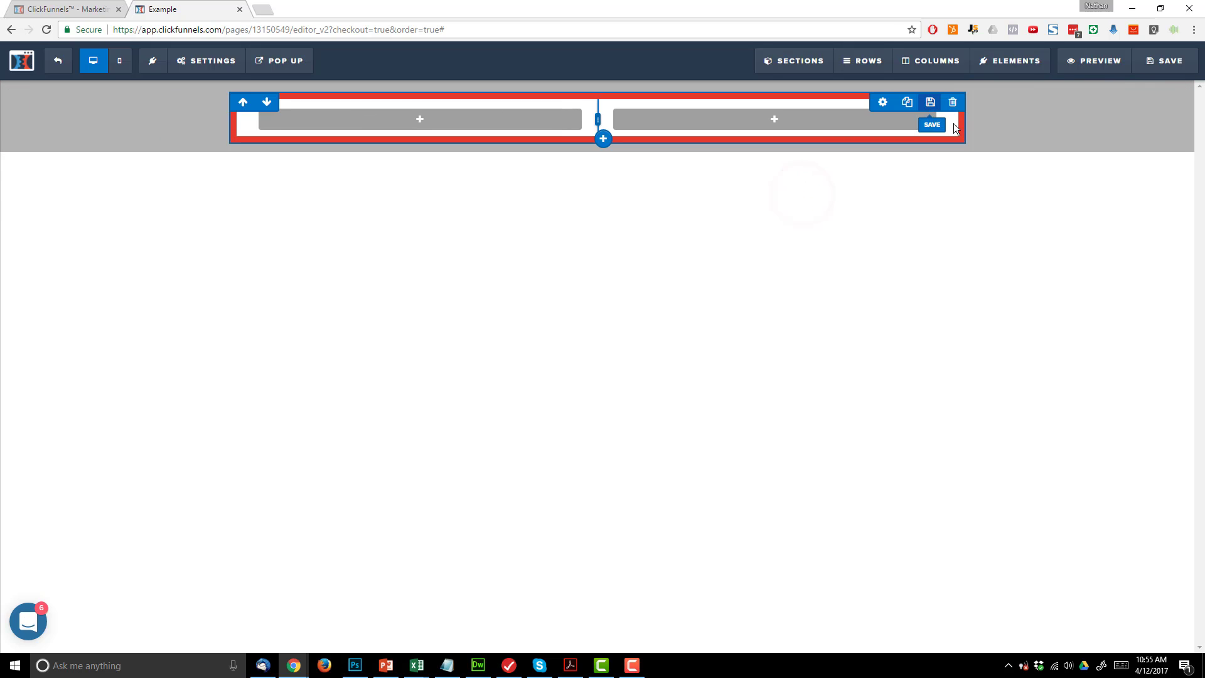
left_click(909, 102)
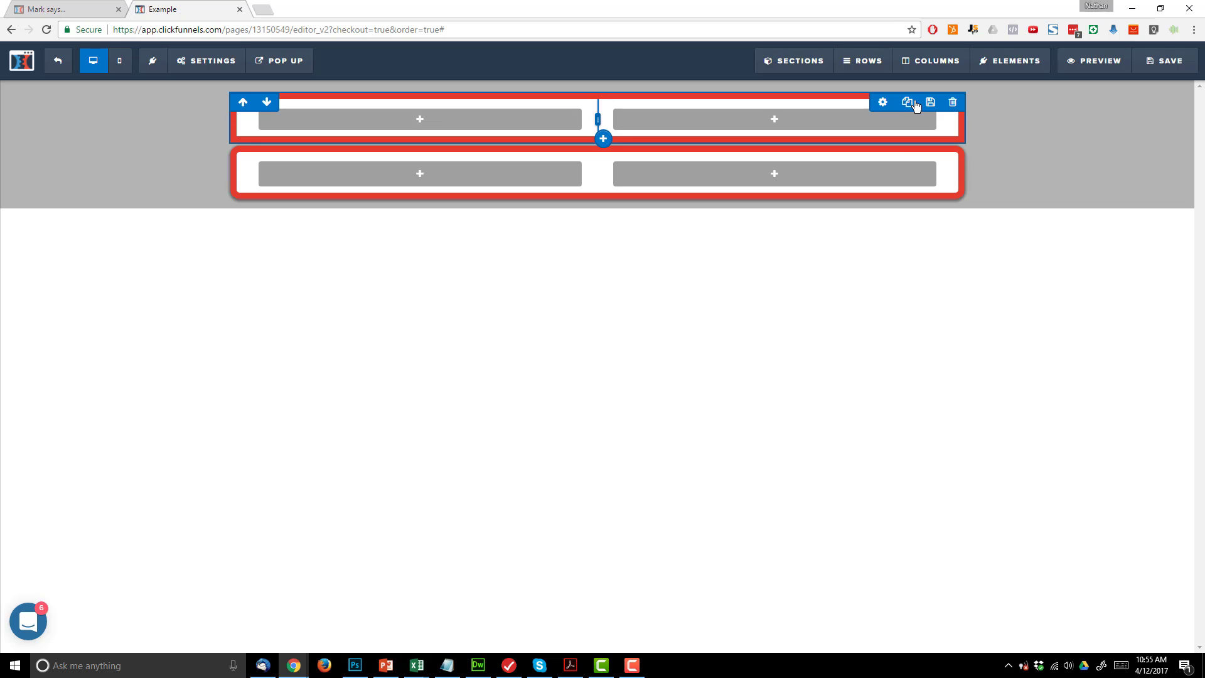
left_click(931, 103)
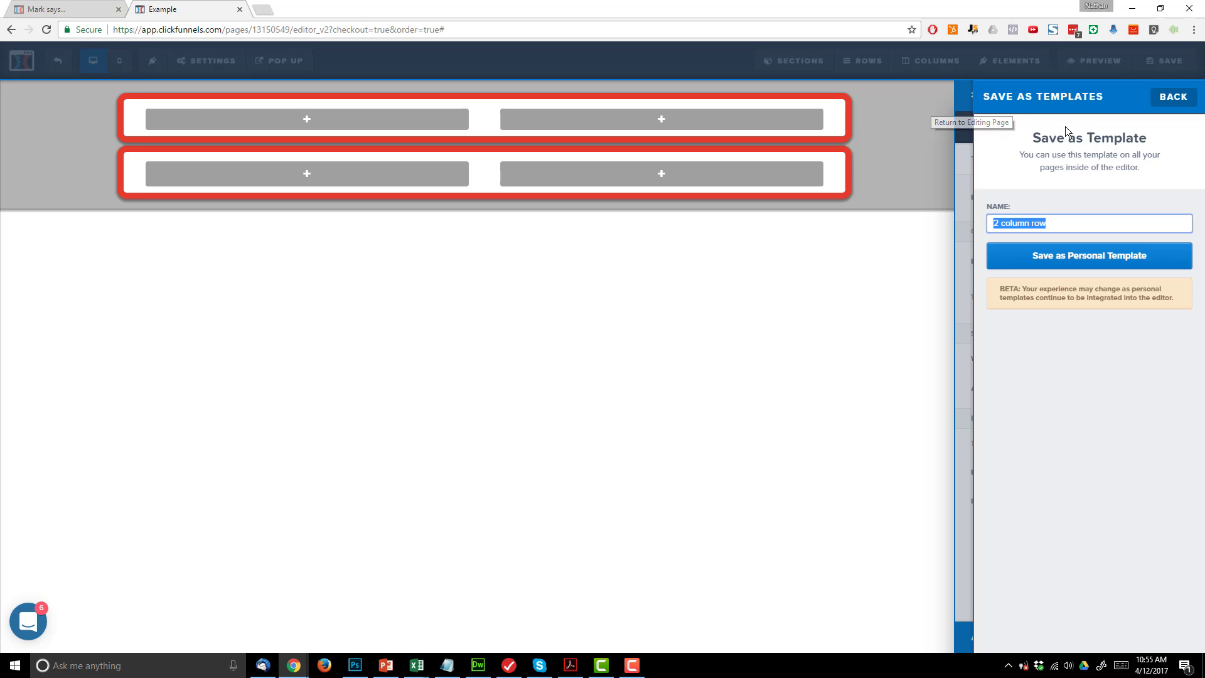
left_click(1016, 108)
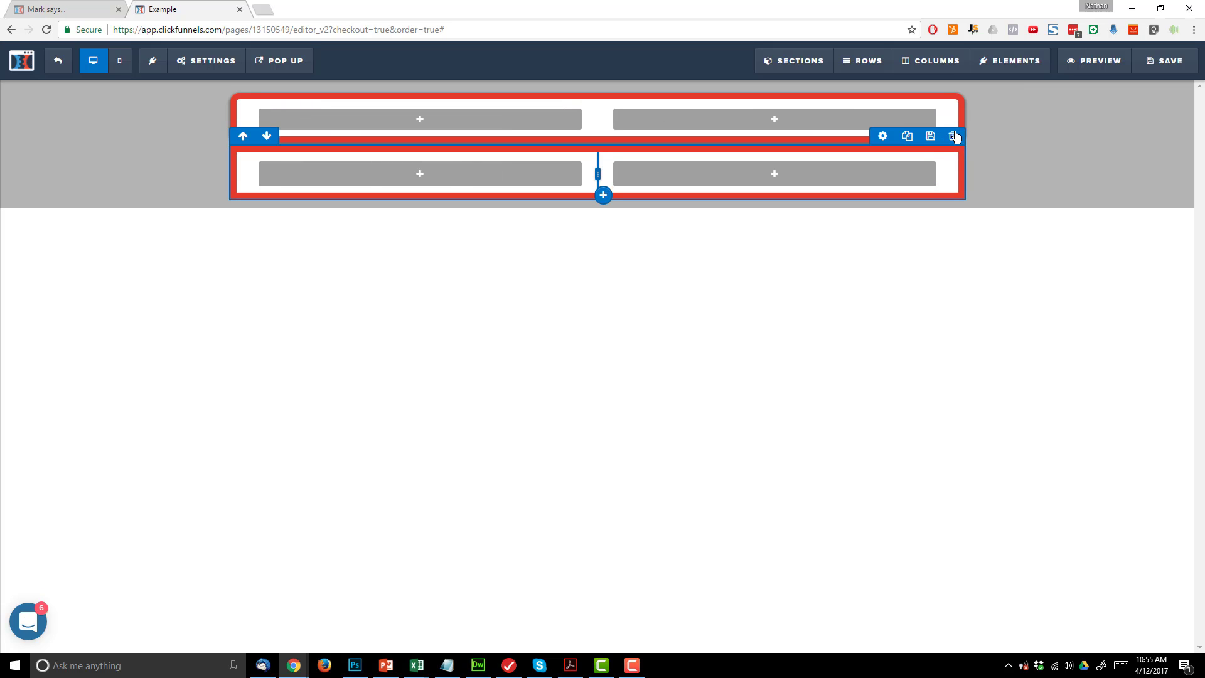
Step: Delete the lower duplicate of the two-column row
left_click(954, 139)
left_click(648, 121)
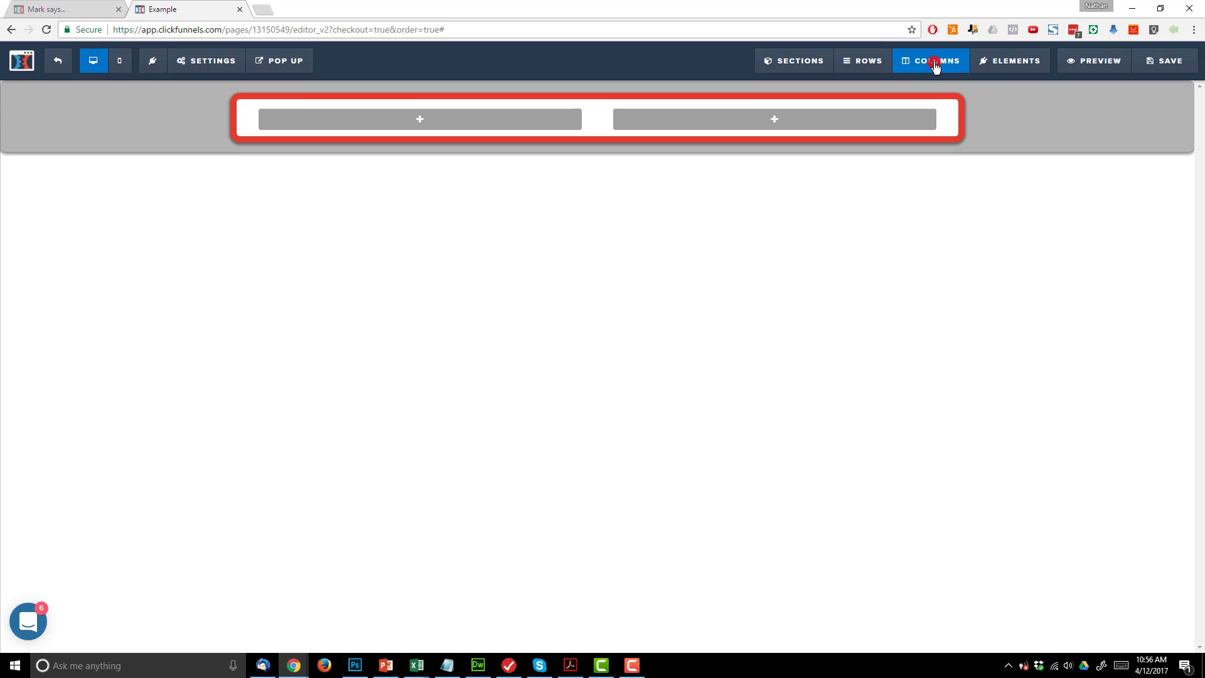
Step: Set the 2nd column's background color to dark navy (#201652)
left_click(935, 66)
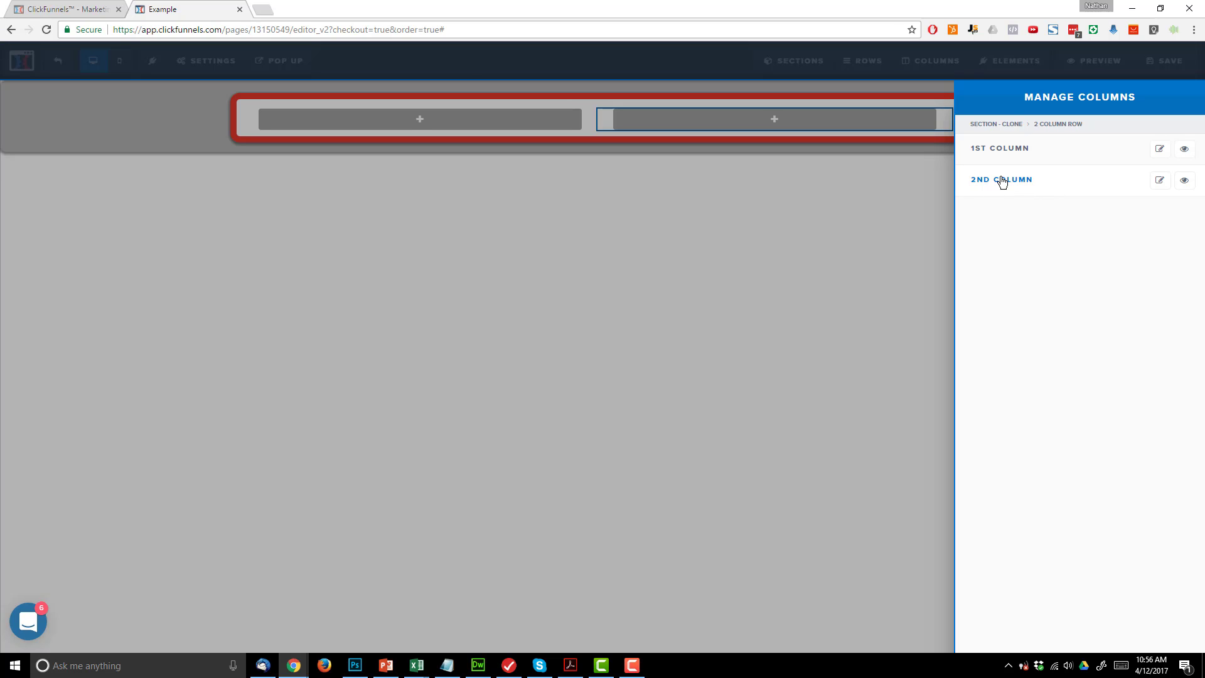
left_click(1159, 181)
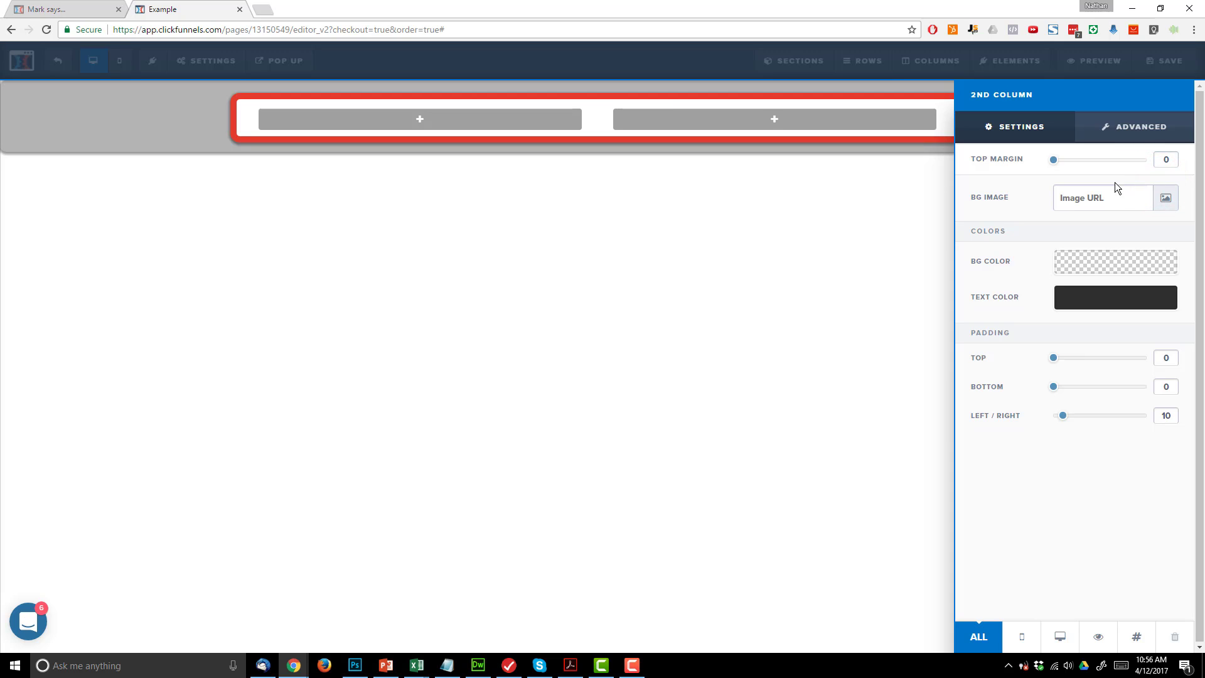
mouse_move(1054, 161)
left_mouse_down()
mouse_move(1076, 172)
mouse_move(1053, 161)
left_mouse_up()
left_click(1104, 265)
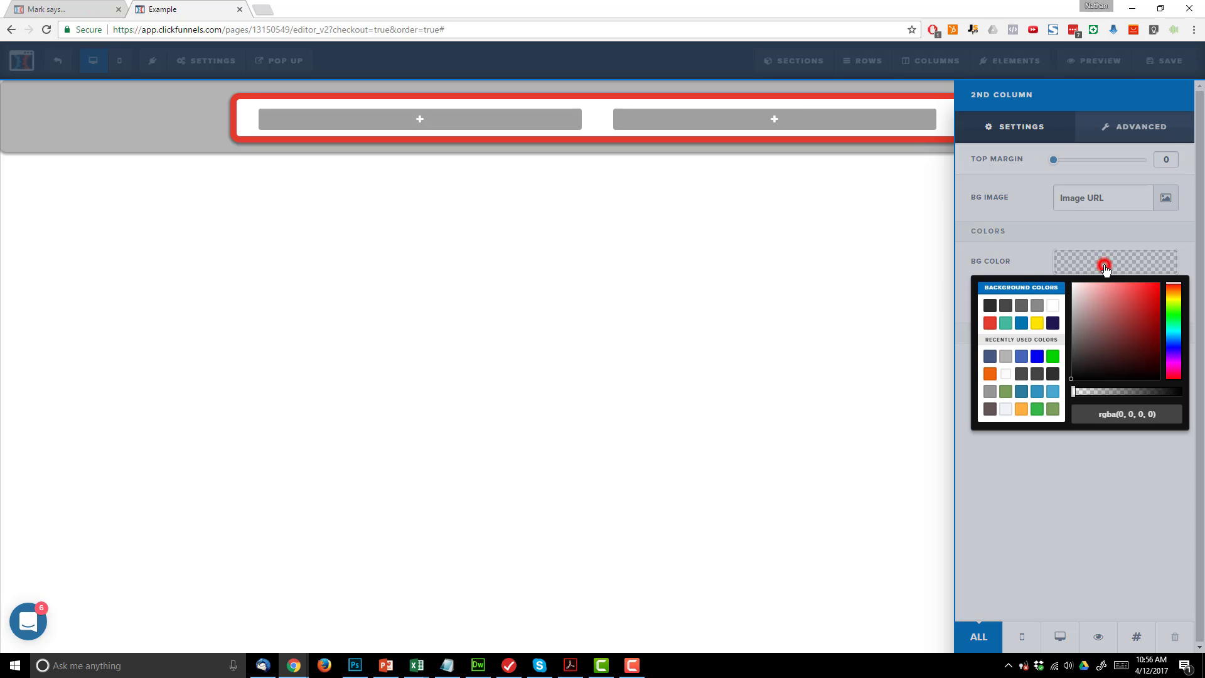
left_click(1053, 324)
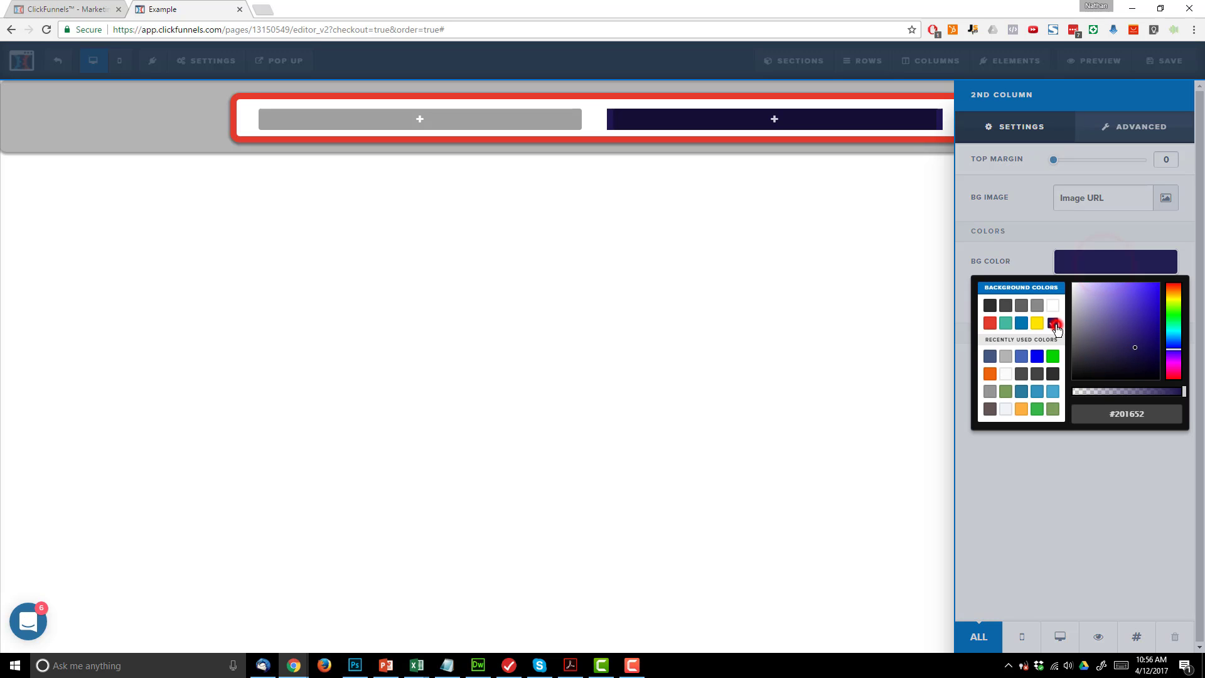
left_click(1103, 475)
left_click(1053, 388)
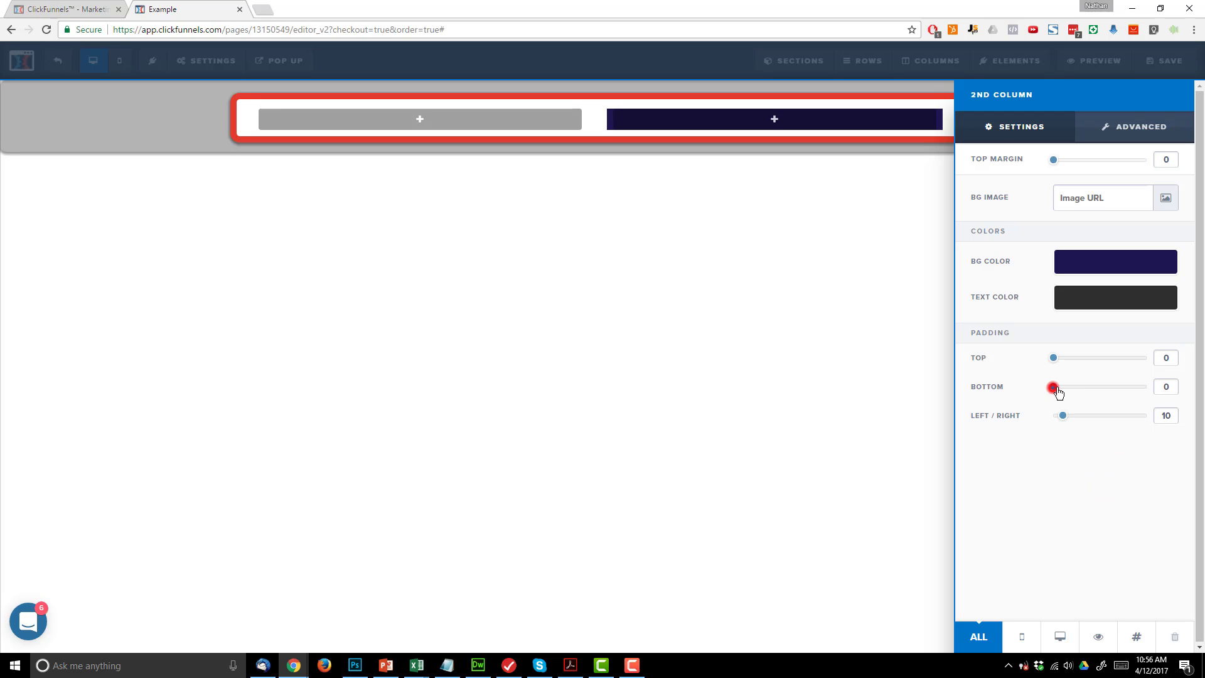
Step: Give the 2nd column a 15px corner radius in its advanced styles and close its settings
left_click(1140, 127)
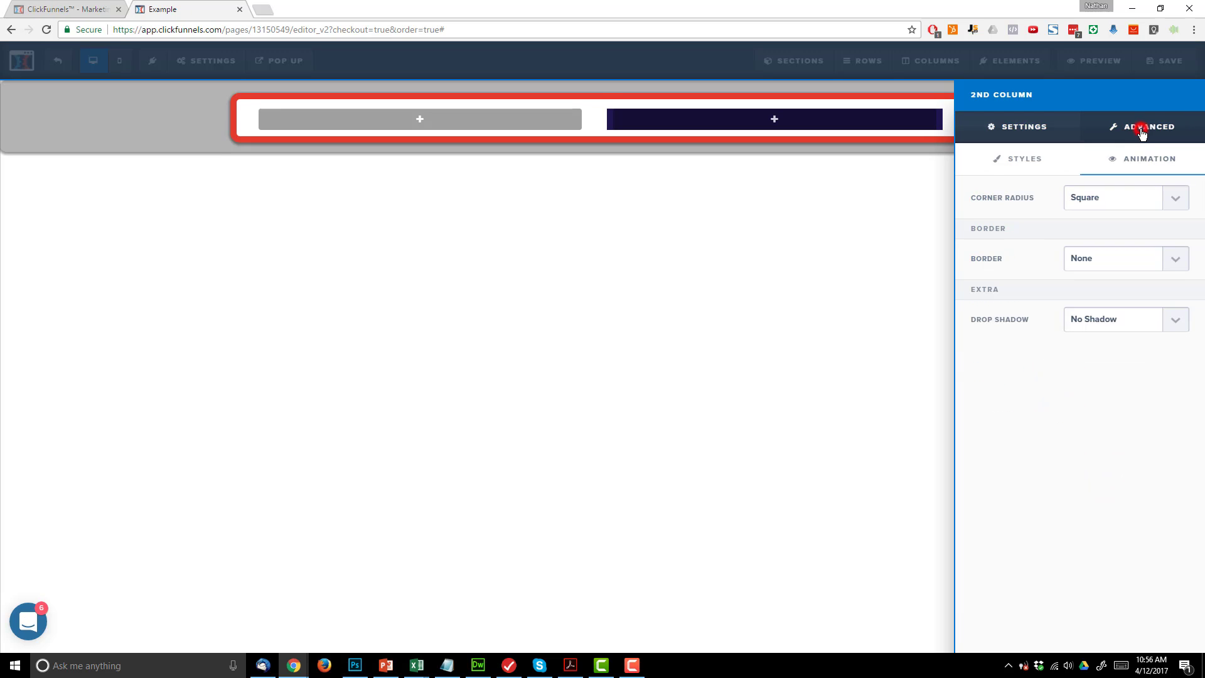
left_click(1039, 124)
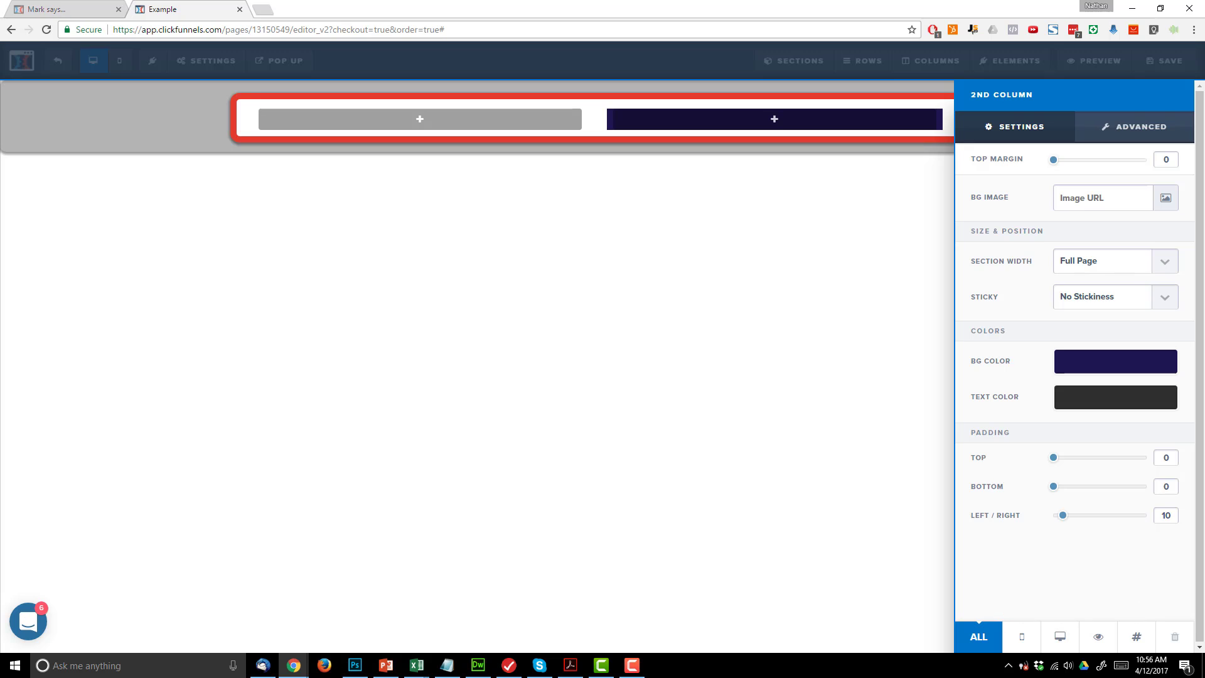
left_click(1140, 127)
left_click(1124, 197)
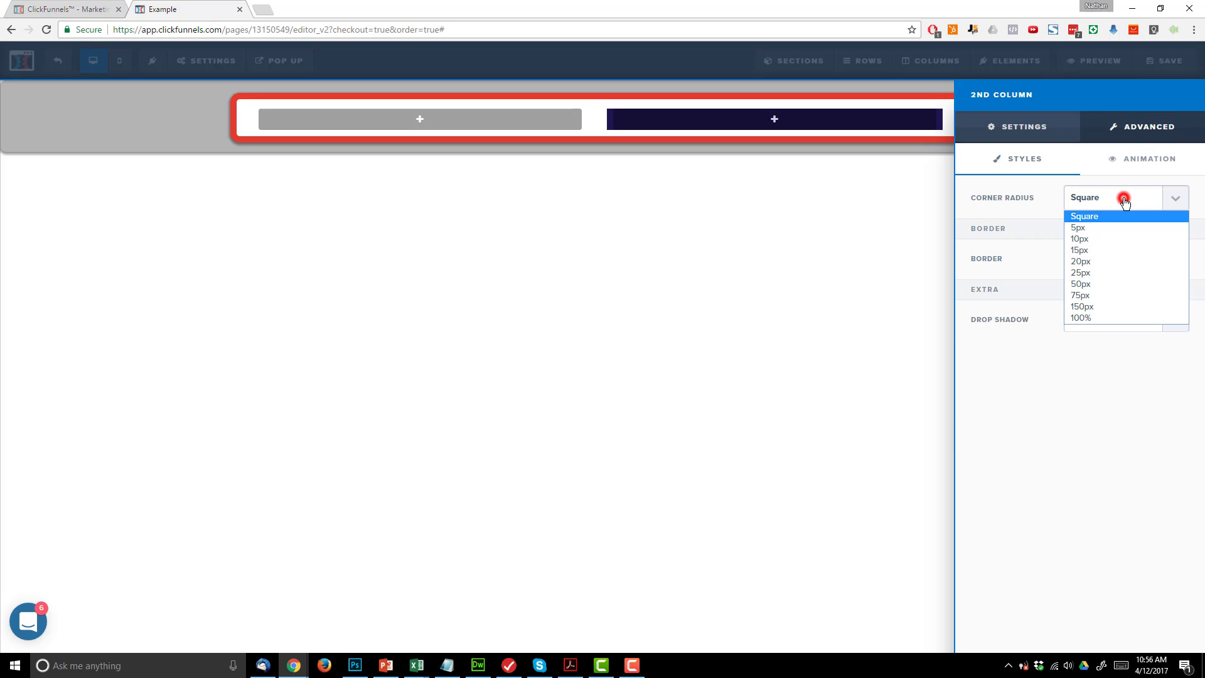
left_click(1112, 251)
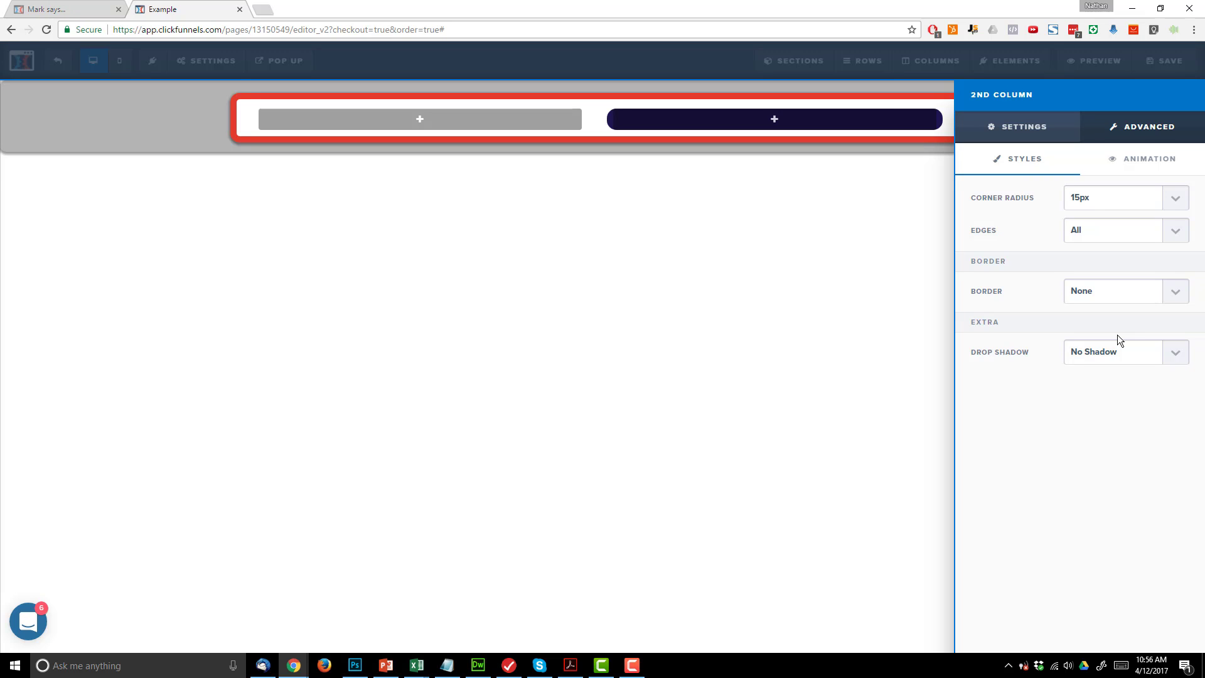
left_click(778, 241)
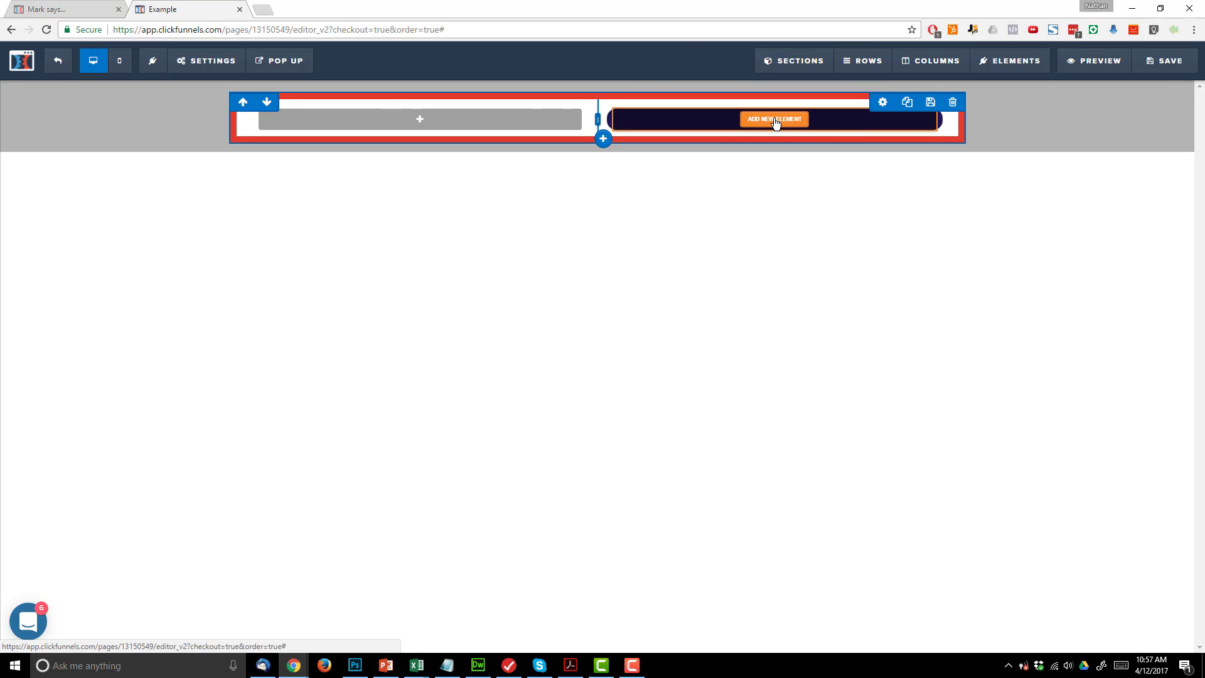
Step: Add a Headline text element to the second column of the row
mouse_move(1014, 60)
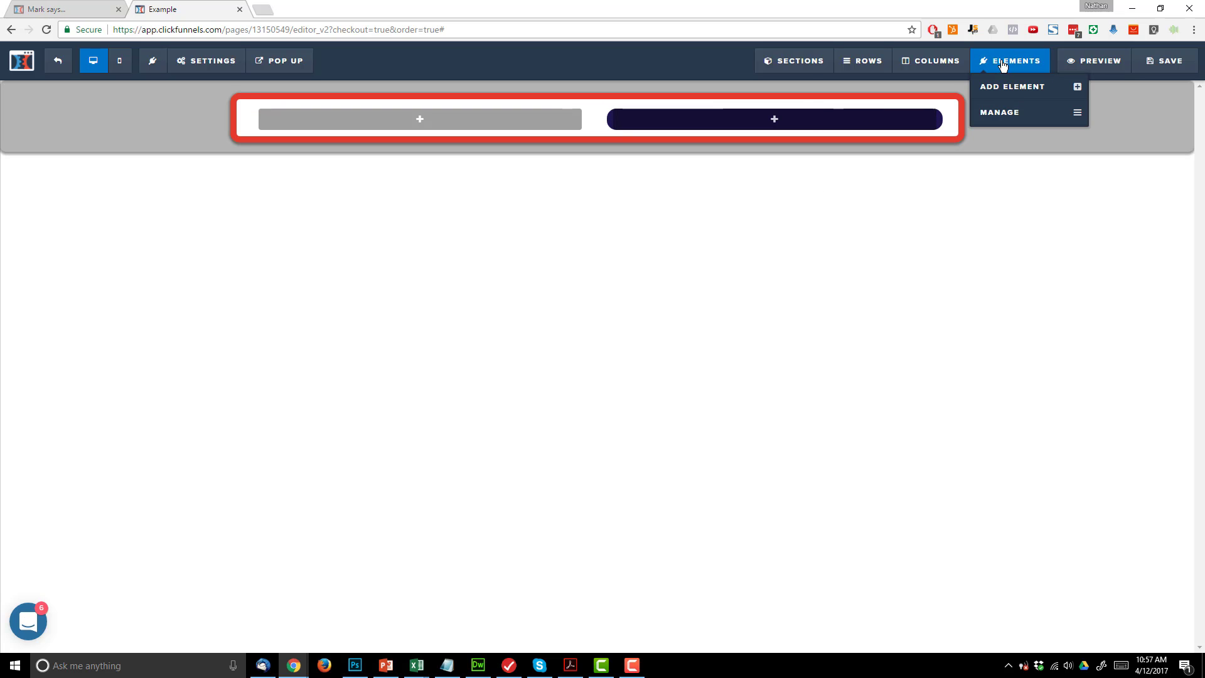
left_click(1005, 95)
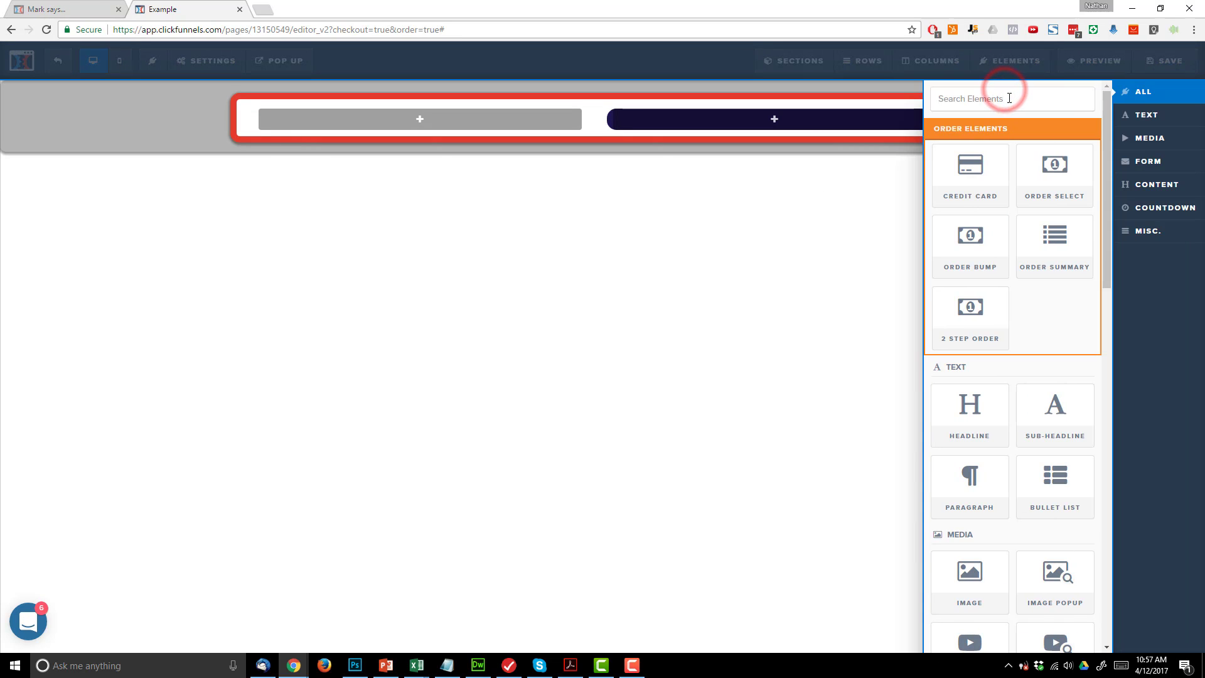
left_click_drag(1027, 183, 1025, 186)
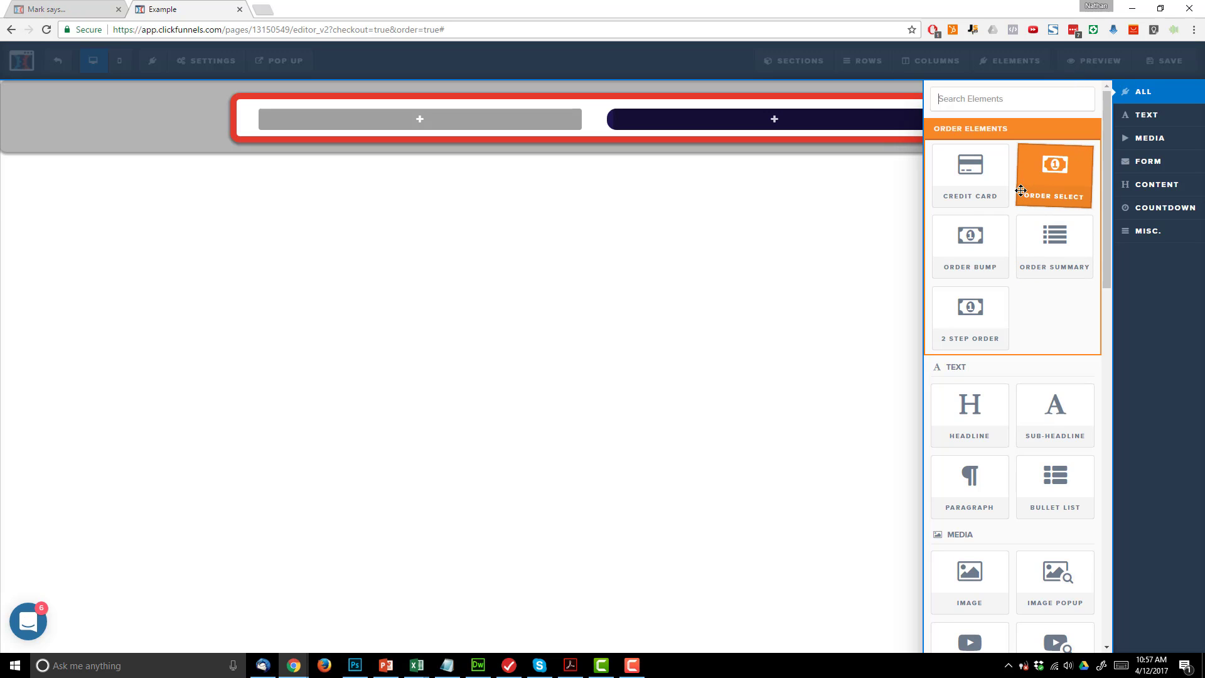
scroll(1023, 289, "down", 10)
left_click_drag(1015, 194, 1023, 491)
left_click_drag(985, 397, 791, 116)
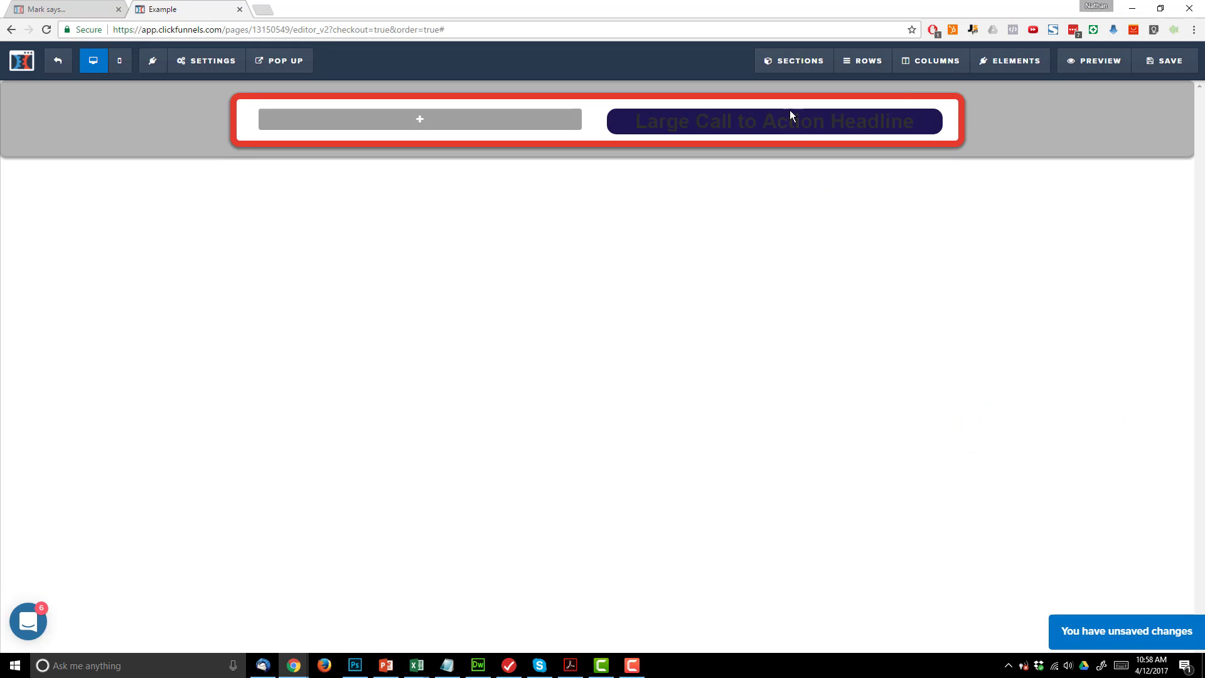
Step: Set the headline's text color to white and close its settings
mouse_move(851, 126)
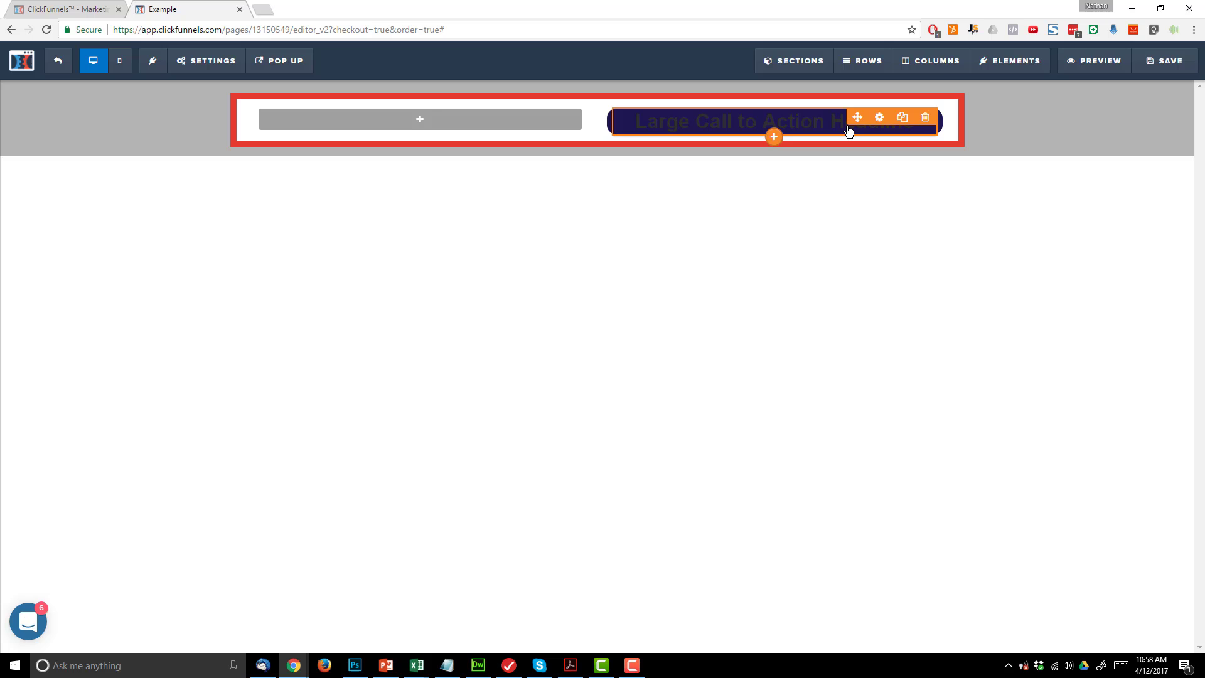
left_click(879, 118)
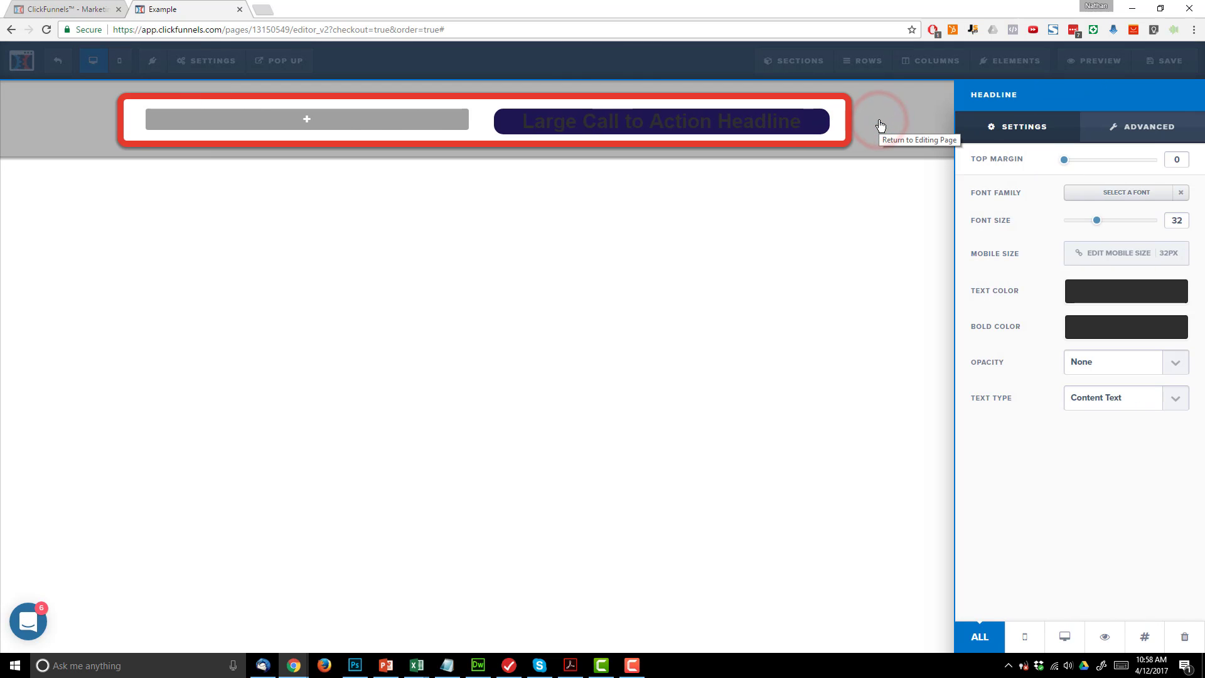
left_click(1130, 295)
left_click(1053, 335)
left_click(783, 288)
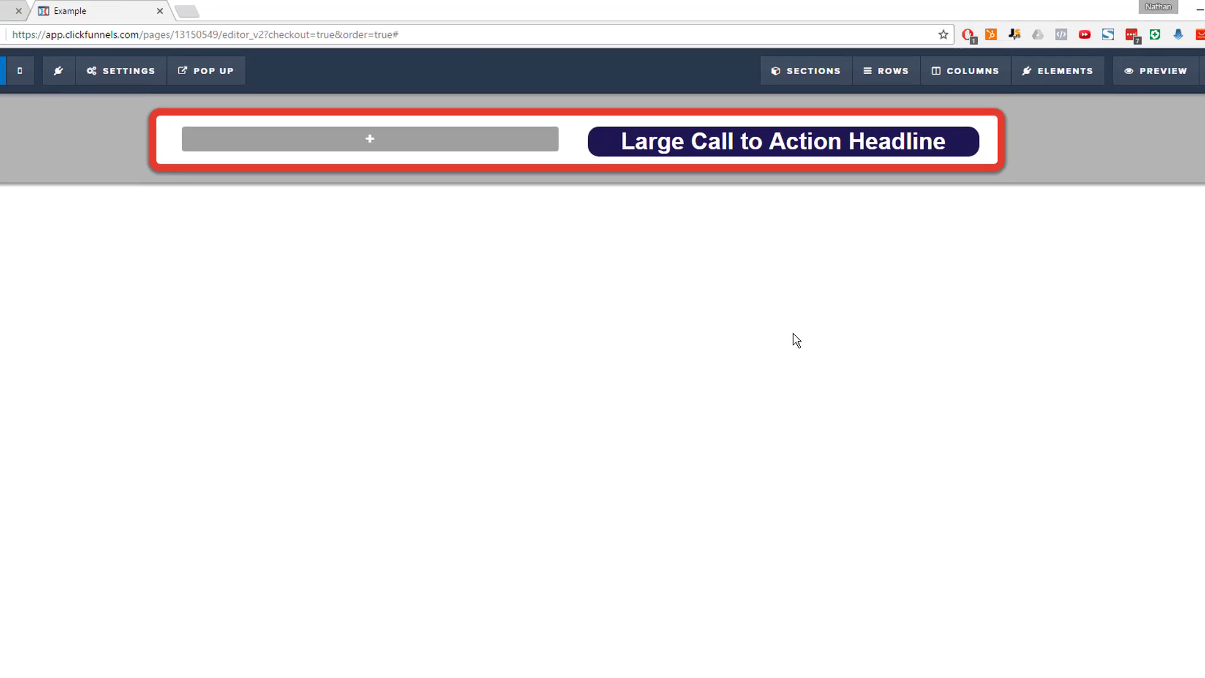
left_click(804, 77)
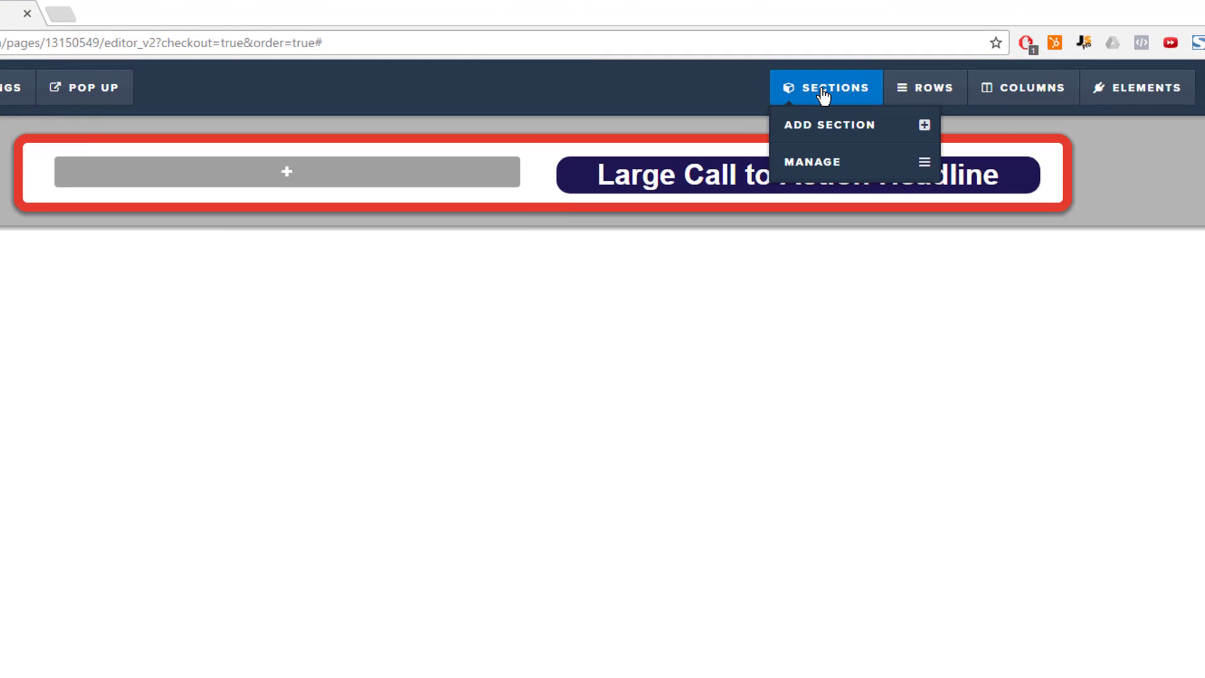
mouse_move(942, 93)
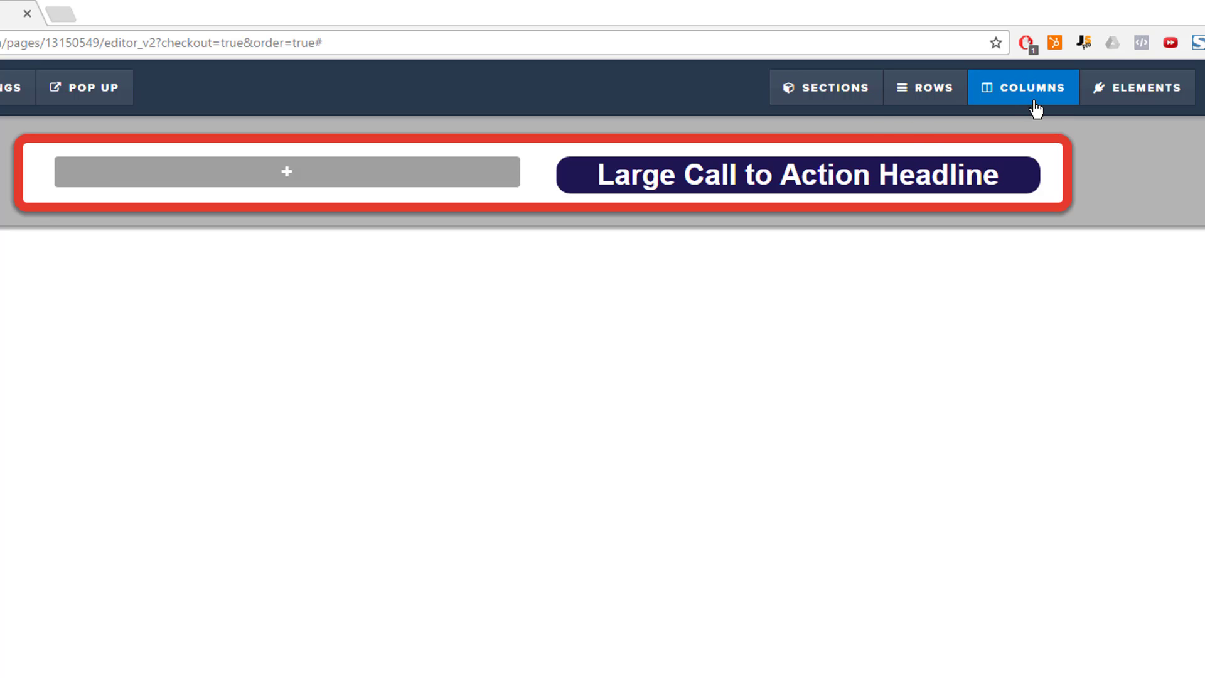
mouse_move(1154, 99)
mouse_move(928, 88)
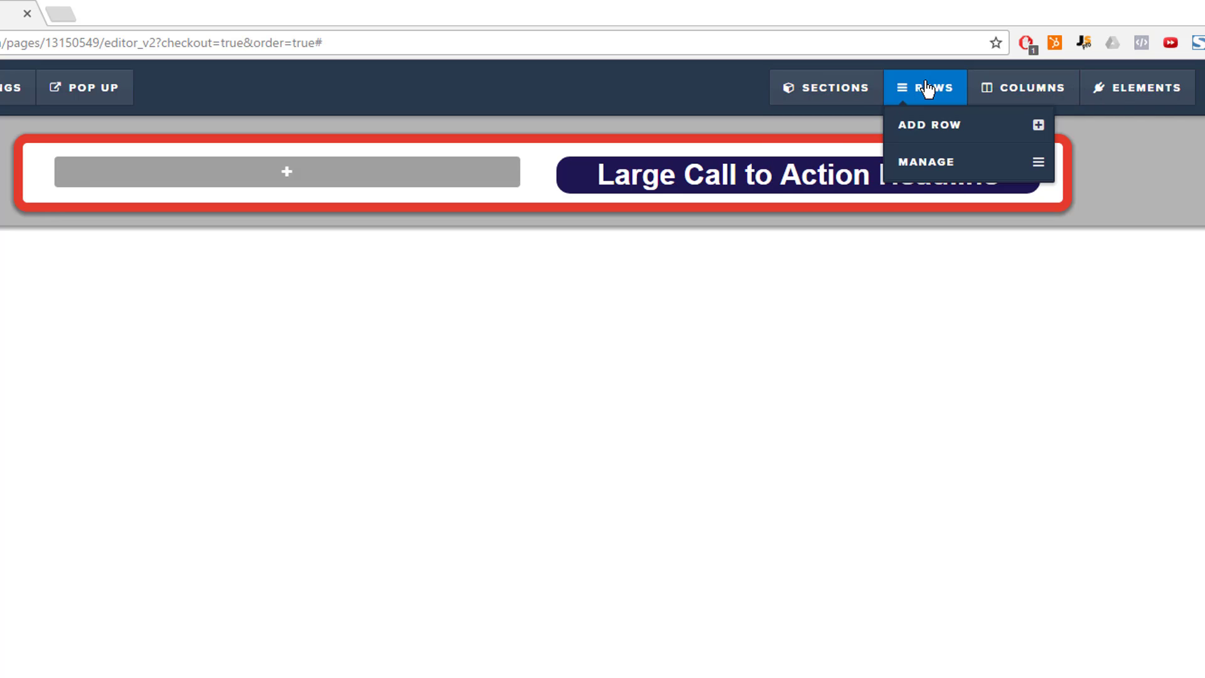